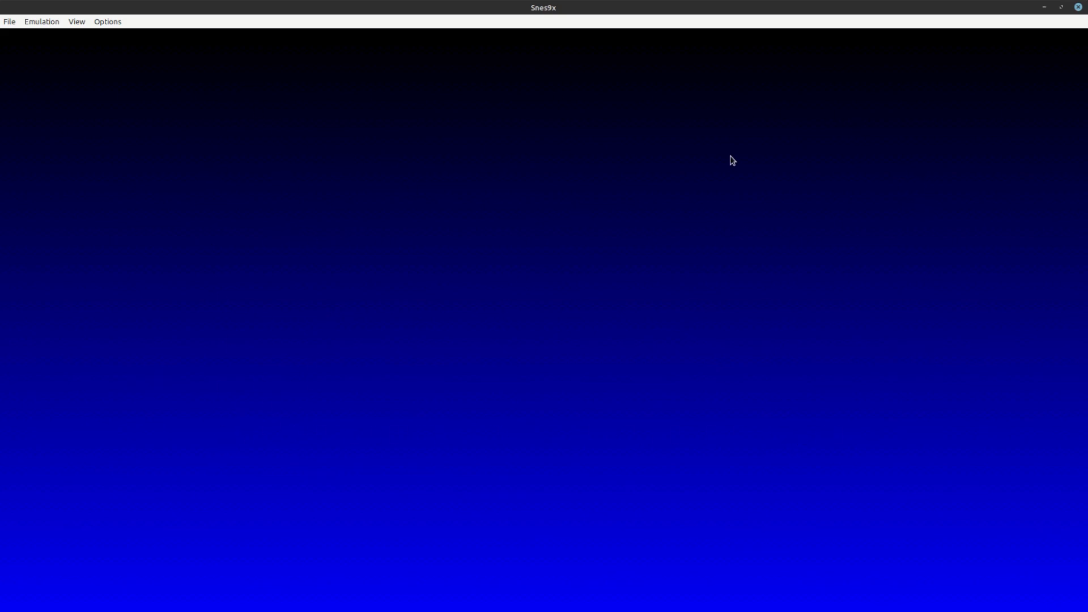
Look through the available commands for opening ROMs, controlling emulation and changing the window size
{"action": "left_click", "coordinate": [10, 24]}
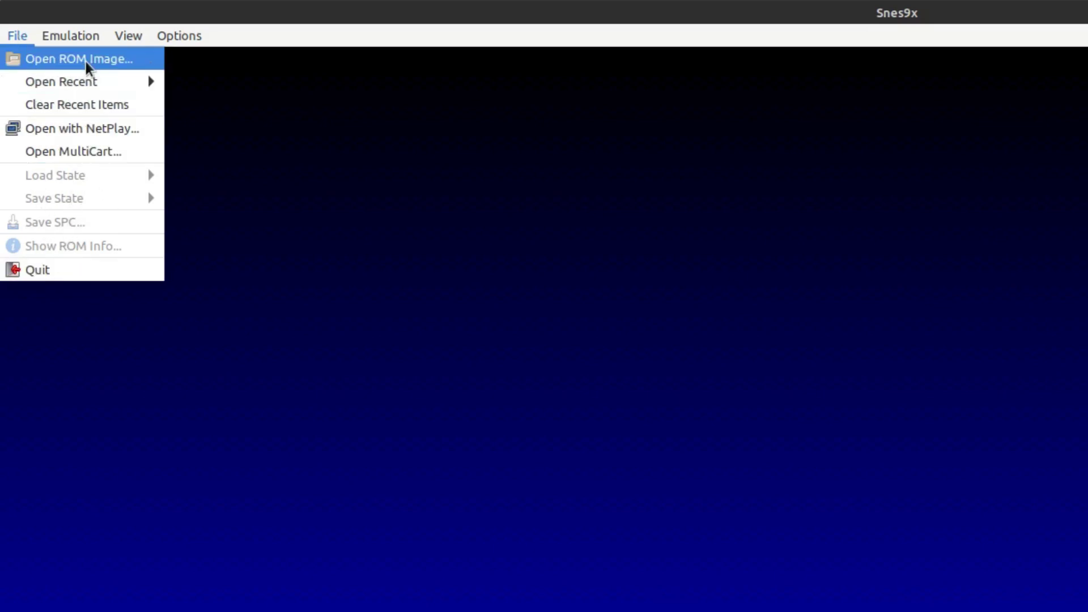
{"action": "mouse_move", "coordinate": [122, 85]}
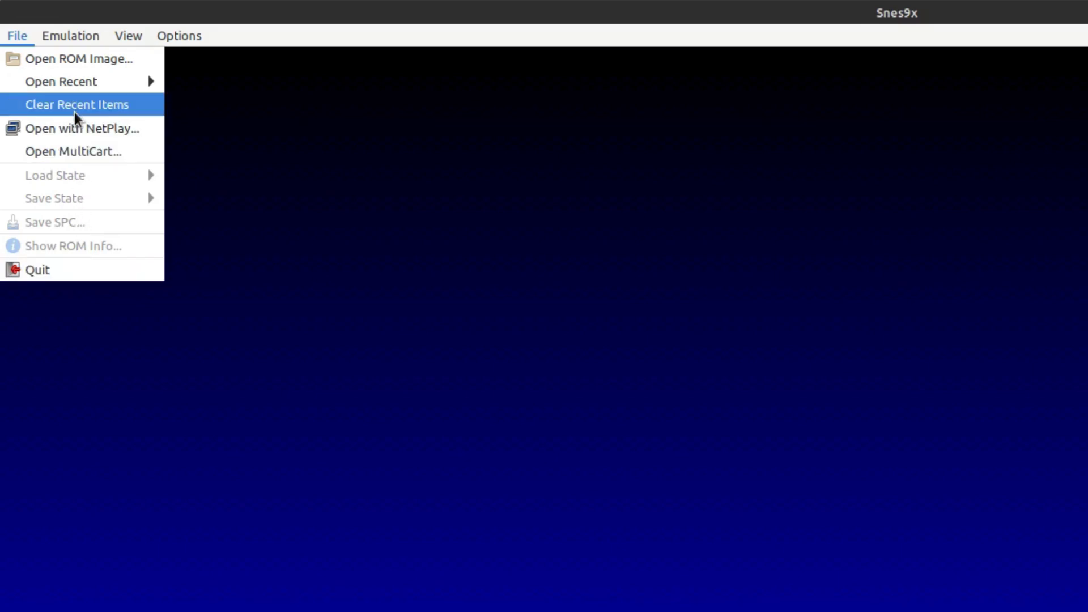
{"action": "mouse_move", "coordinate": [82, 33]}
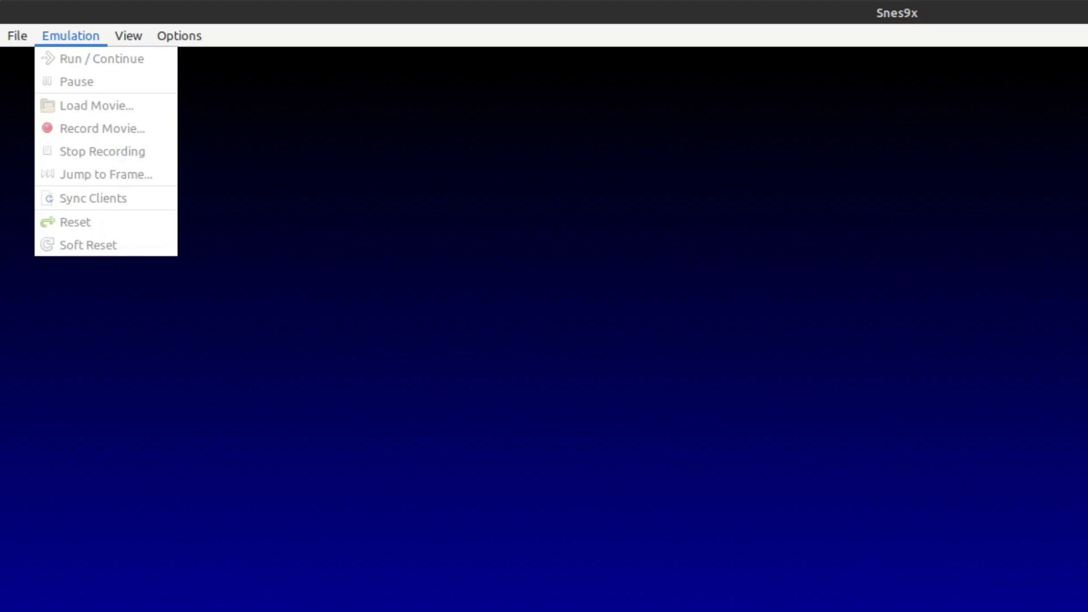
{"action": "mouse_move", "coordinate": [126, 35]}
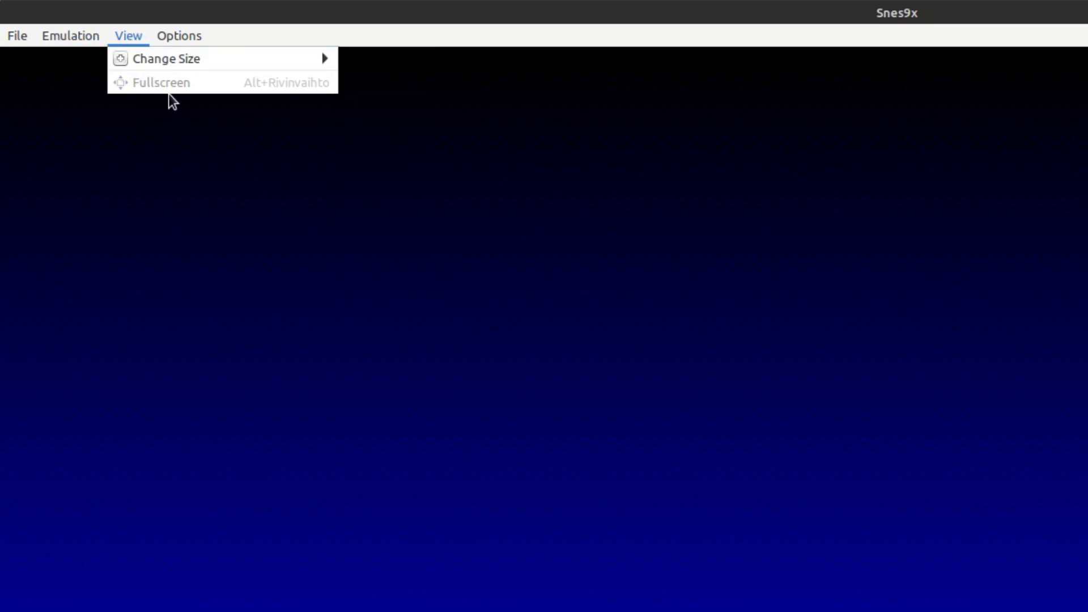
{"action": "mouse_move", "coordinate": [278, 67]}
{"action": "left_click", "coordinate": [498, 307]}
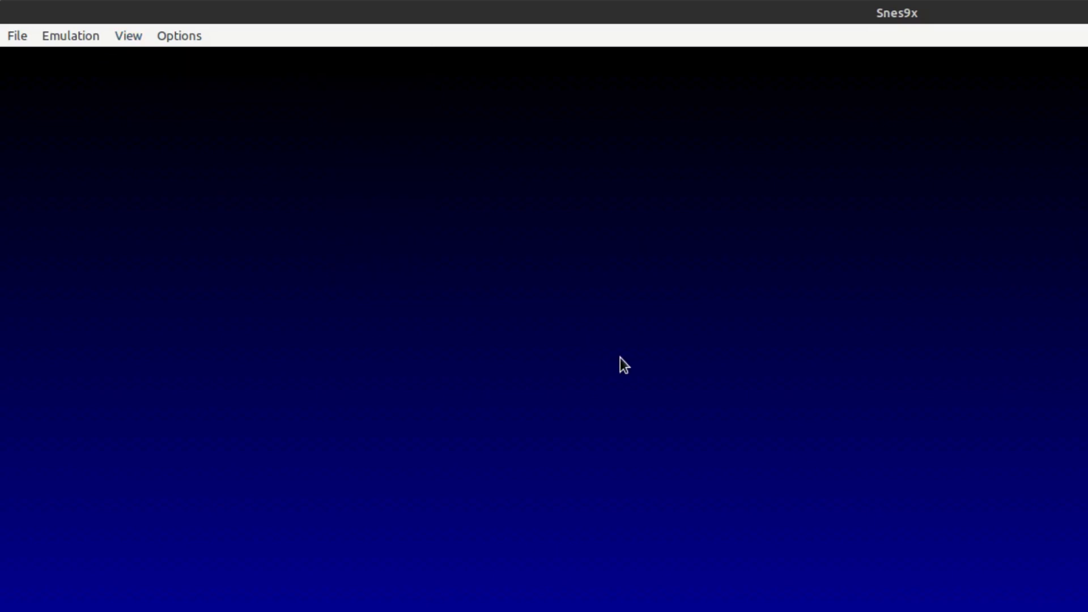
Switch the emulator to fullscreen and return it to the windowed view
{"action": "key", "text": "alt"}
{"action": "key", "text": "alt+Return"}
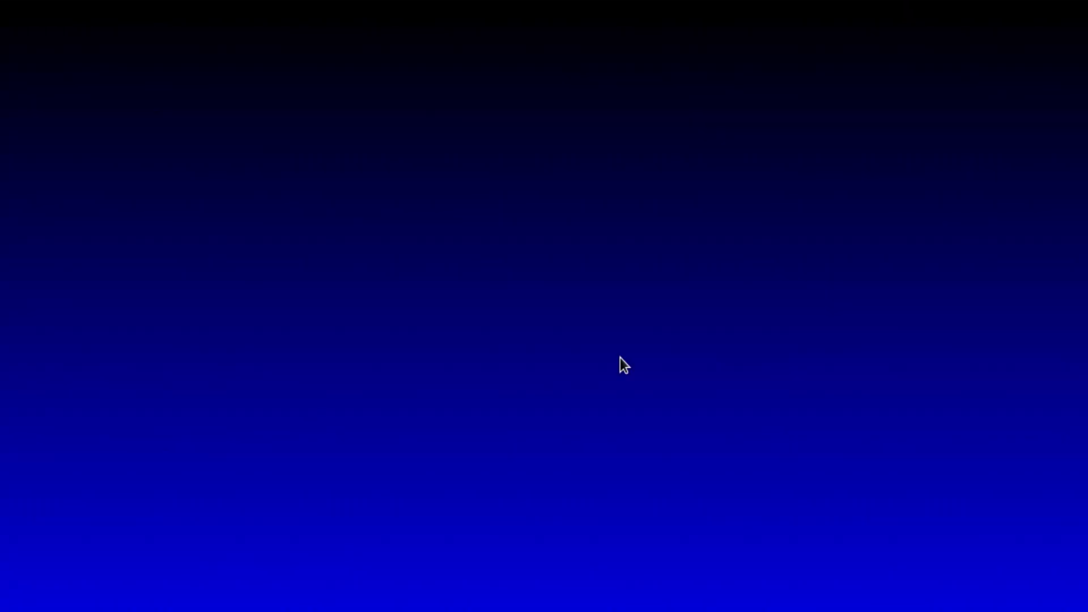
{"action": "key", "text": "alt+Return"}
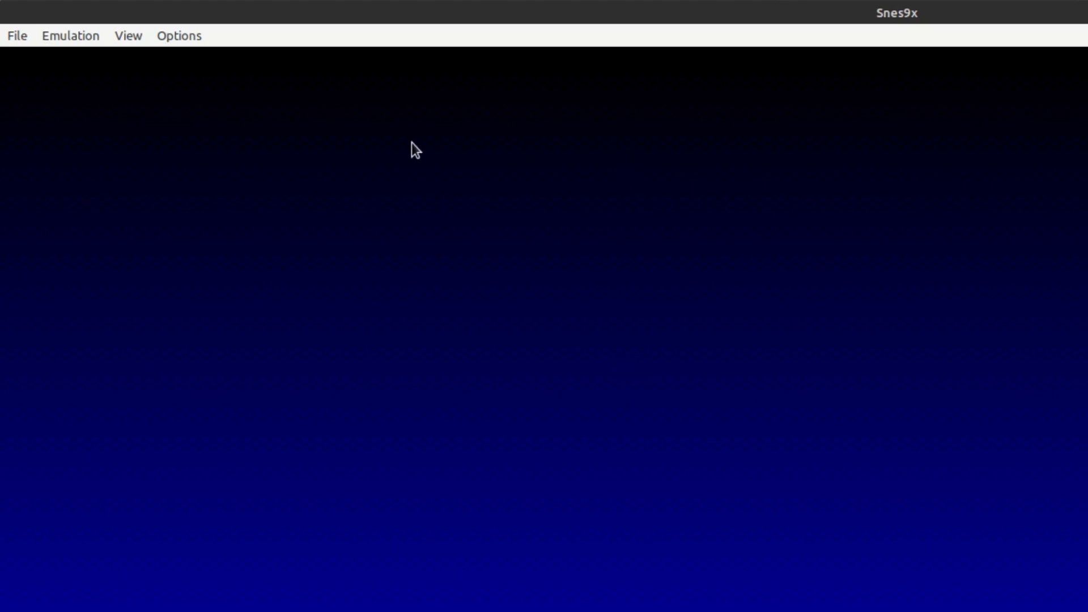
Check which controller devices can be assigned to SNES Port 1 and SNES Port 2
{"action": "left_click", "coordinate": [173, 40]}
{"action": "mouse_move", "coordinate": [216, 66]}
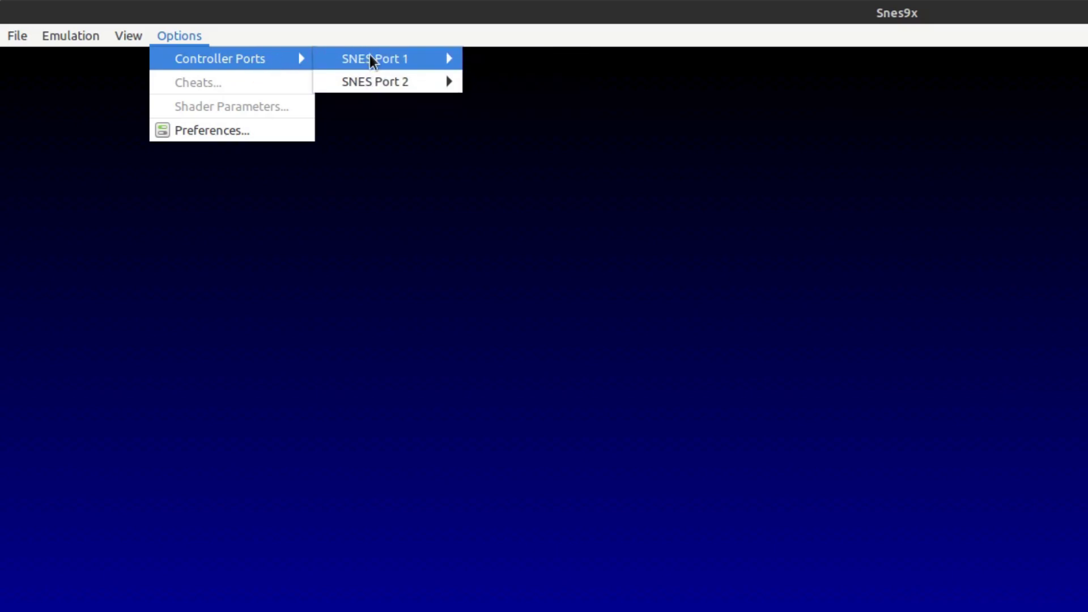
{"action": "mouse_move", "coordinate": [380, 59]}
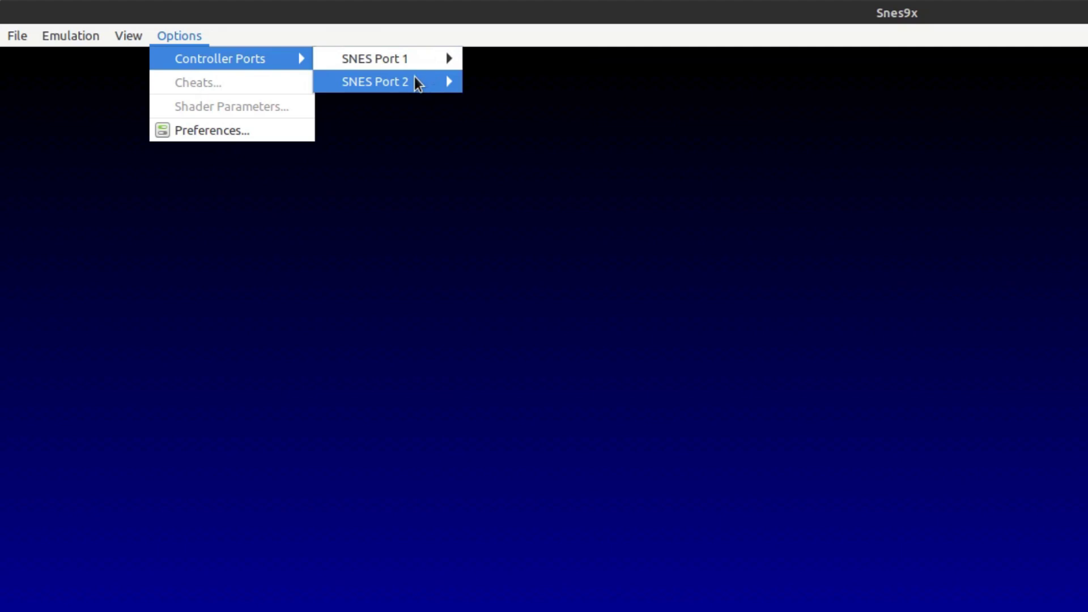
{"action": "mouse_move", "coordinate": [417, 82]}
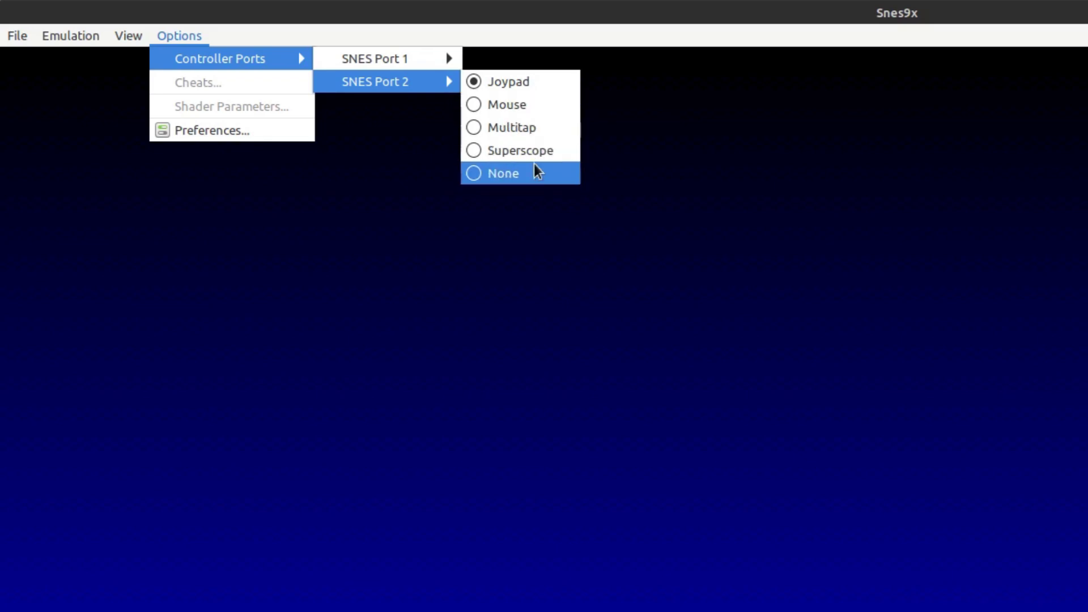
Open the preferences and review the basic display settings, including the list of fullscreen resolutions
{"action": "left_click", "coordinate": [231, 132]}
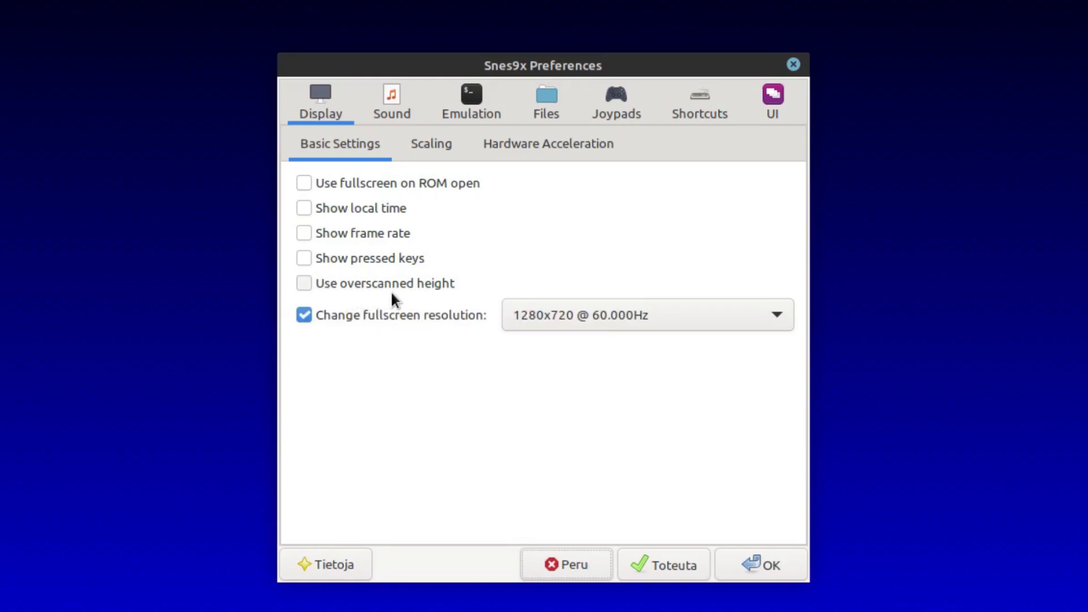
{"action": "mouse_move", "coordinate": [387, 287]}
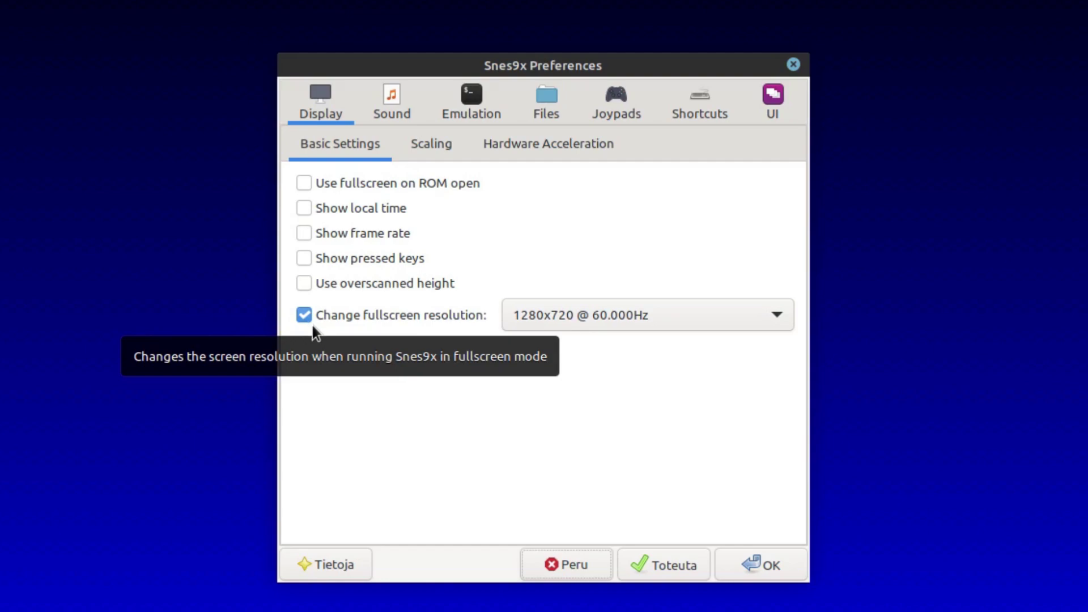
{"action": "left_click", "coordinate": [543, 318]}
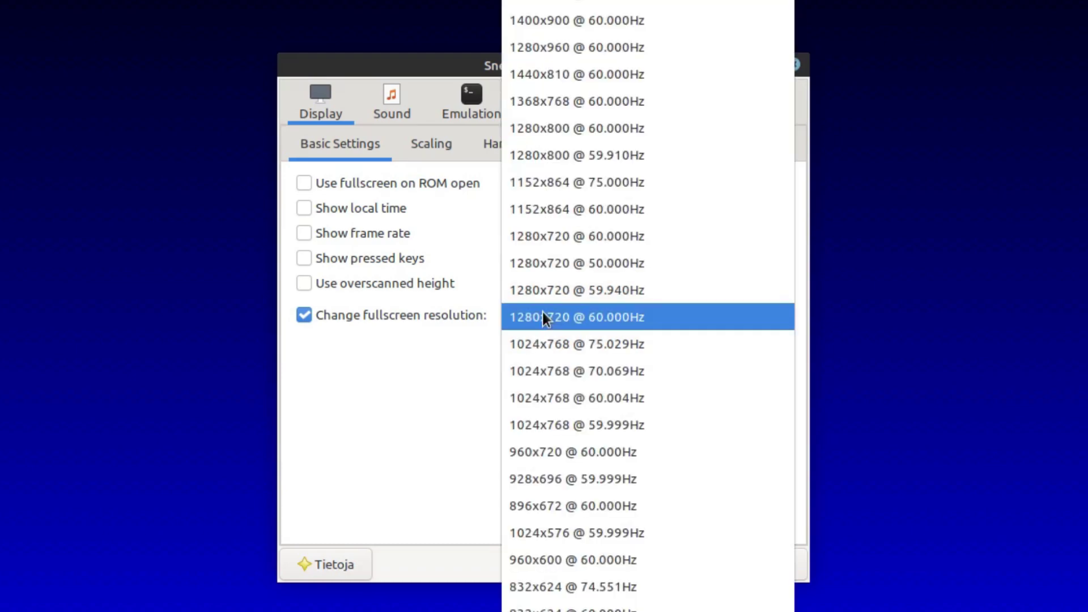
{"action": "left_click", "coordinate": [429, 376]}
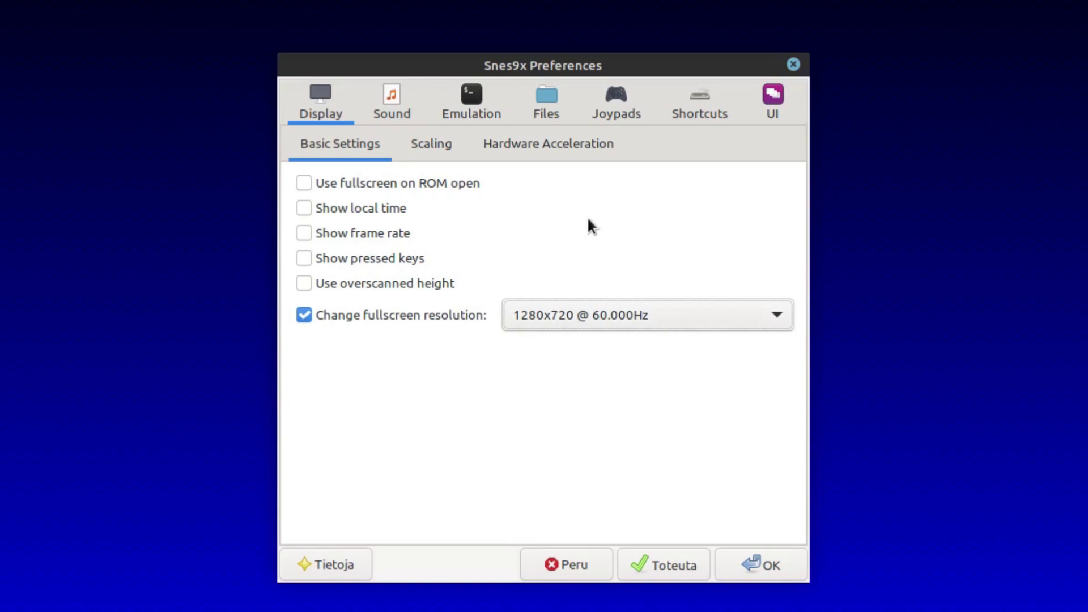
Review the display scaling settings, checking the choices for aspect ratio, high-resolution effect and scaling filter
{"action": "left_click", "coordinate": [433, 144]}
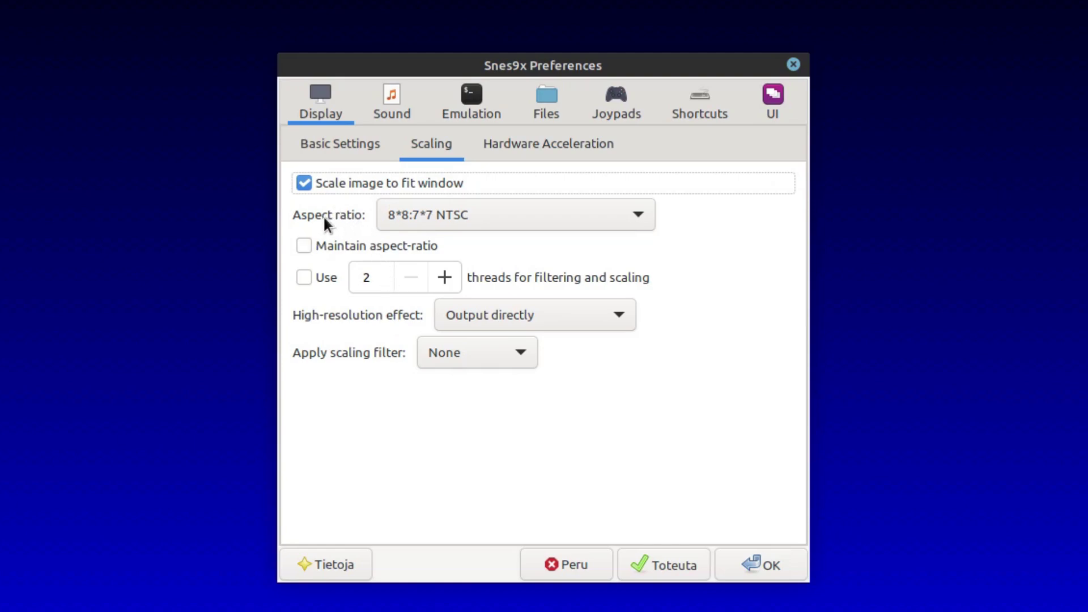
{"action": "left_click", "coordinate": [415, 222]}
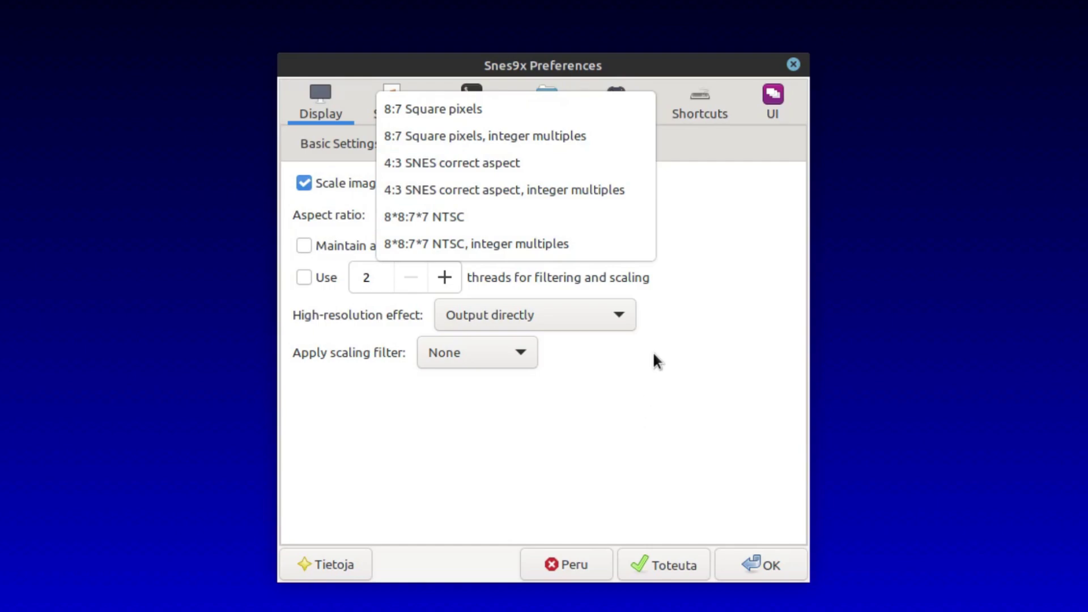
{"action": "left_click", "coordinate": [602, 431]}
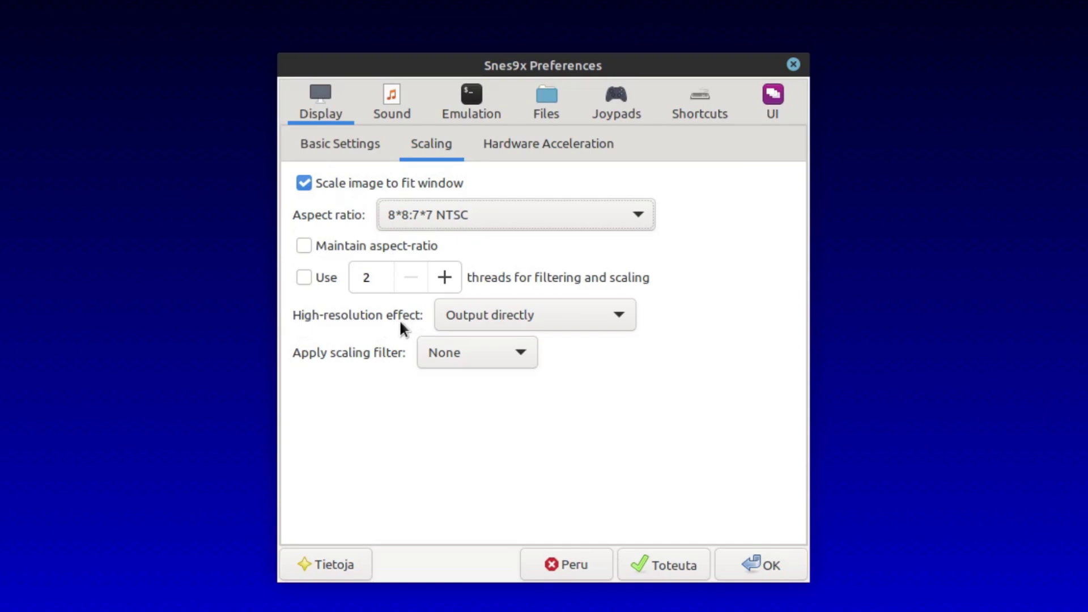
{"action": "left_click", "coordinate": [585, 313]}
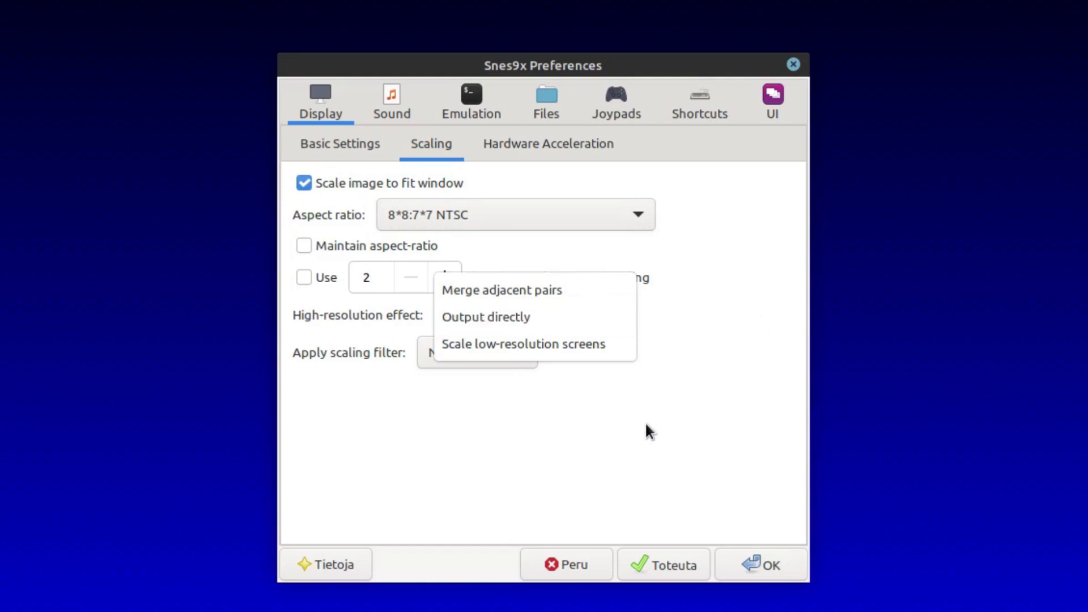
{"action": "left_click", "coordinate": [571, 429]}
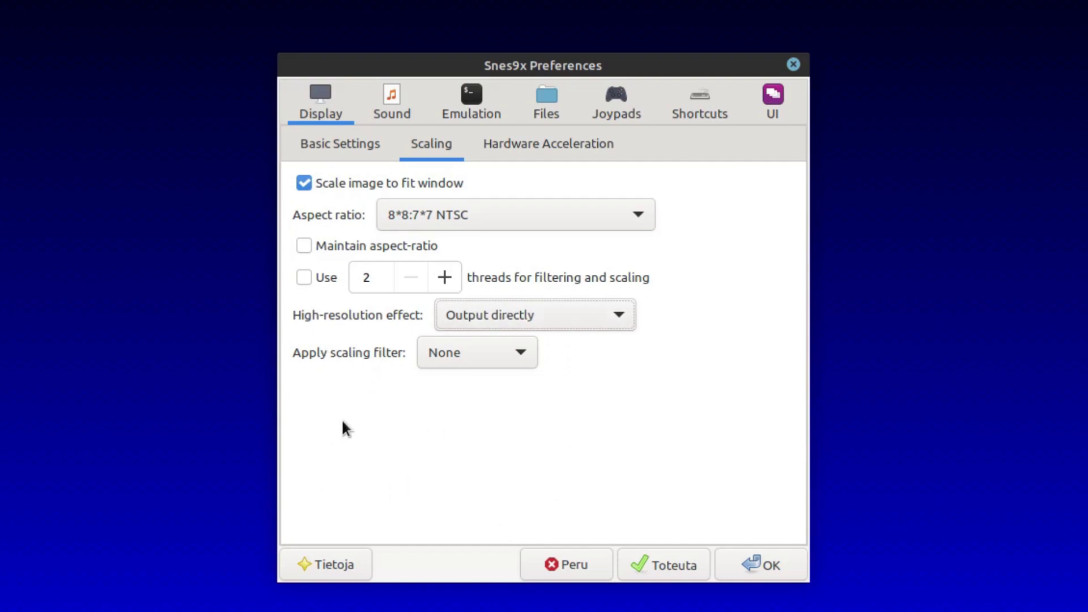
{"action": "left_click", "coordinate": [503, 358]}
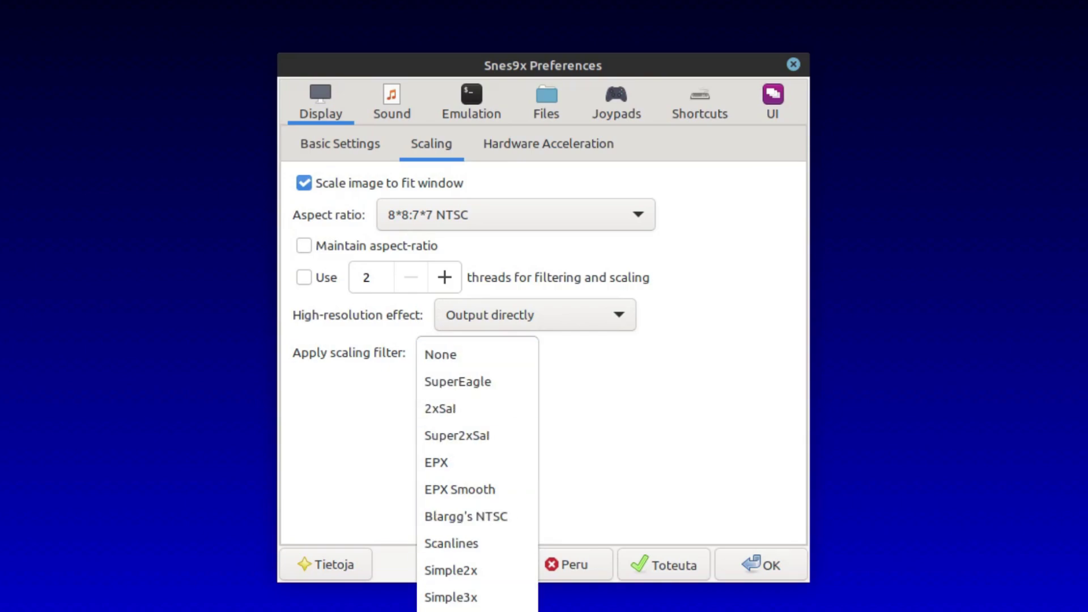
{"action": "left_click", "coordinate": [714, 421]}
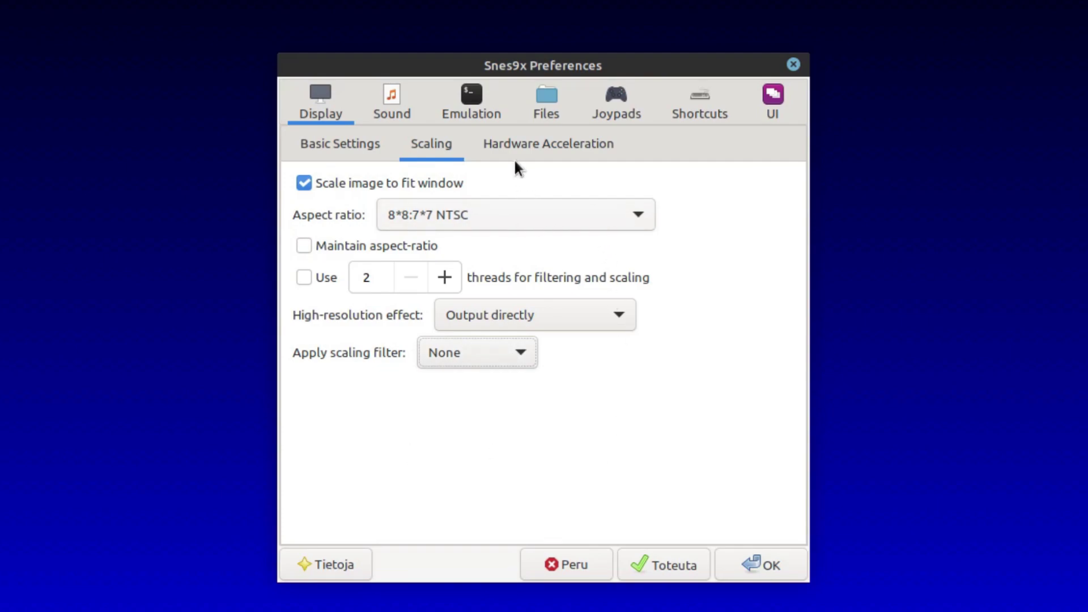
Check the hardware acceleration choices for the display, and return to the basic display settings
{"action": "left_click", "coordinate": [526, 145]}
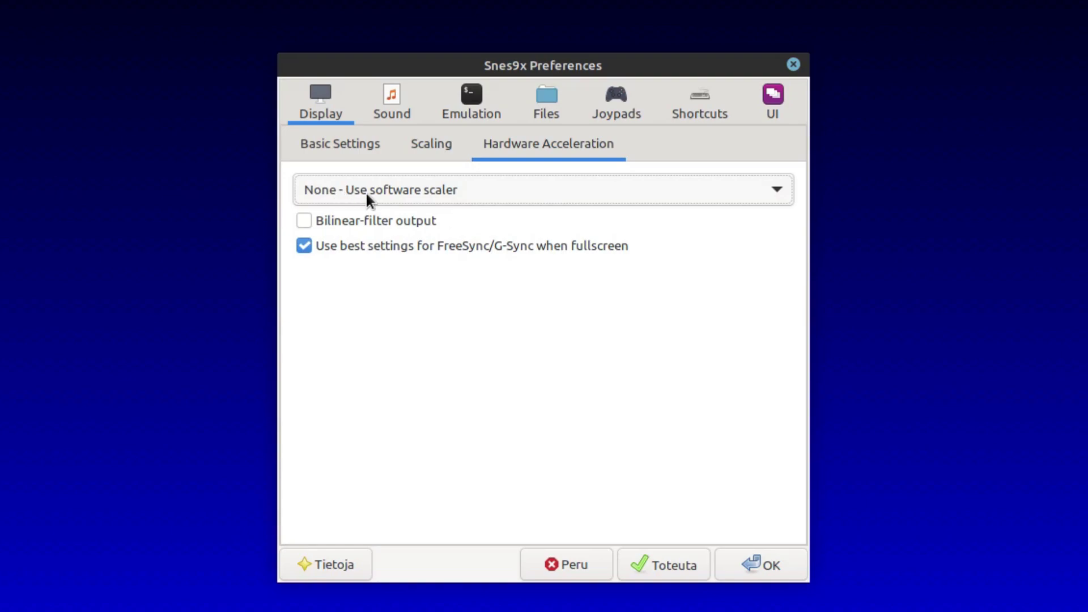
{"action": "left_click", "coordinate": [408, 195]}
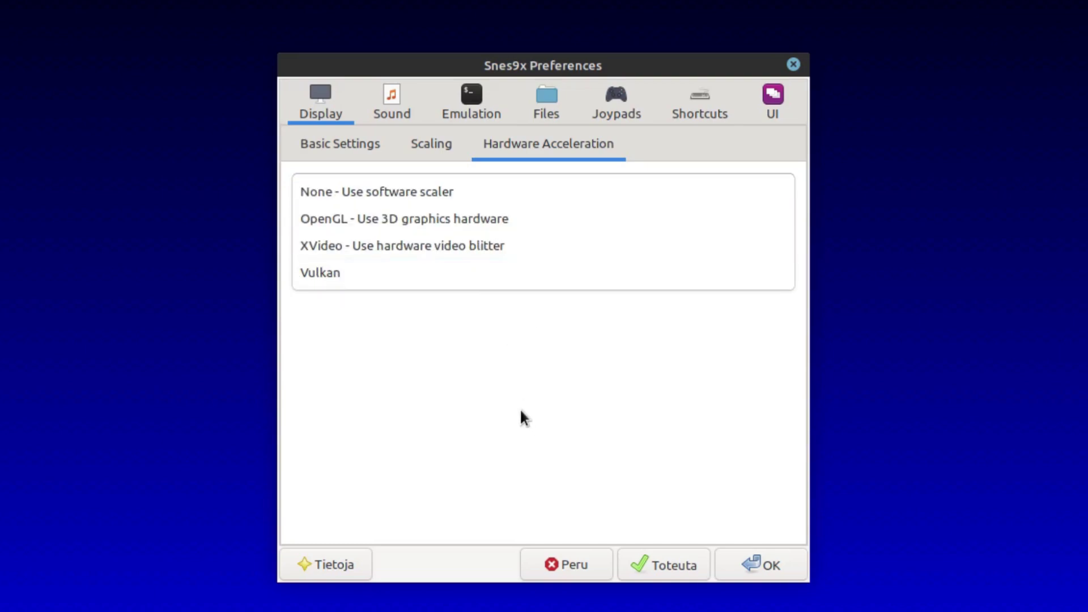
{"action": "left_click", "coordinate": [524, 386]}
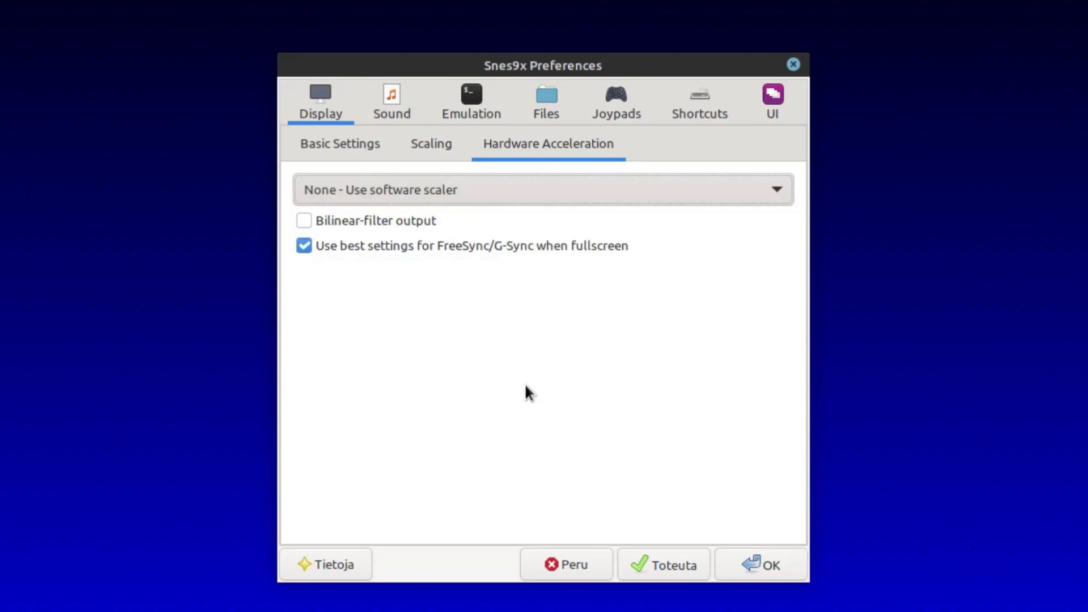
{"action": "left_click", "coordinate": [347, 138]}
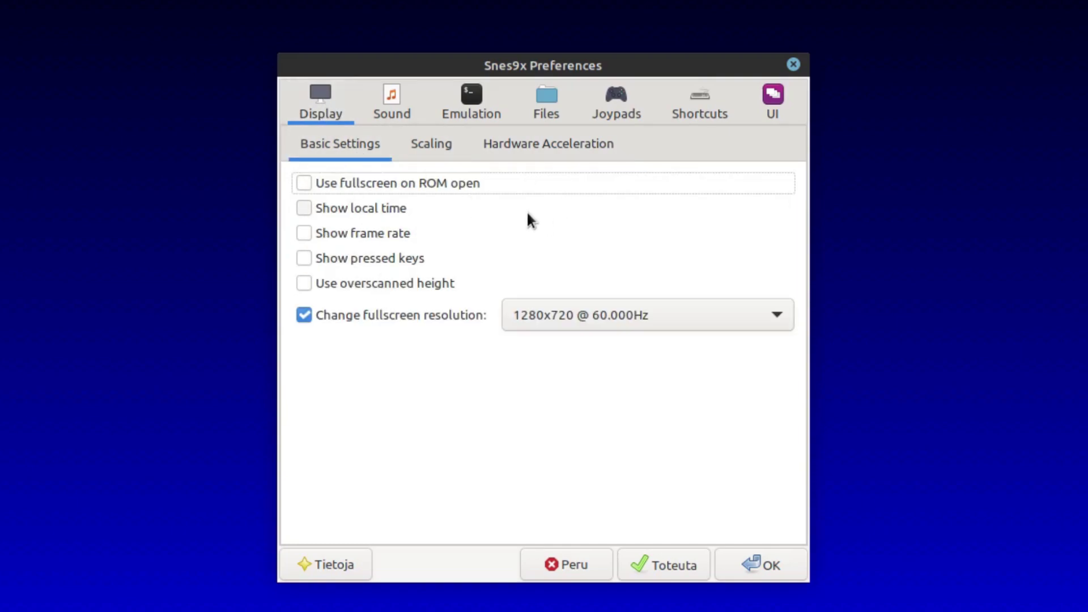
Review the sound settings, checking the available sound drivers and playback rates
{"action": "left_click", "coordinate": [393, 108]}
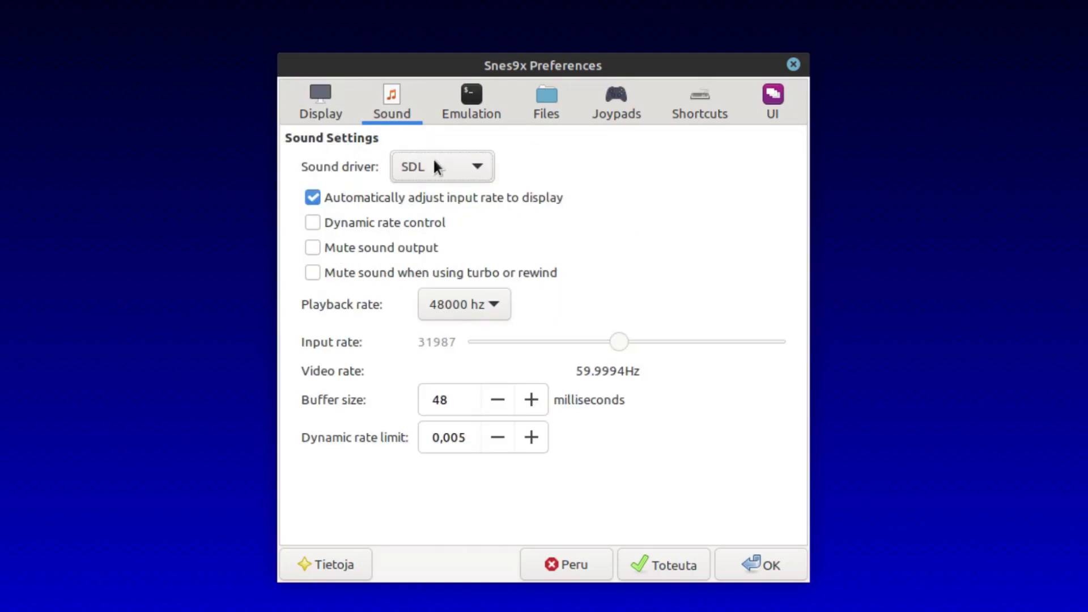
{"action": "left_click", "coordinate": [461, 161]}
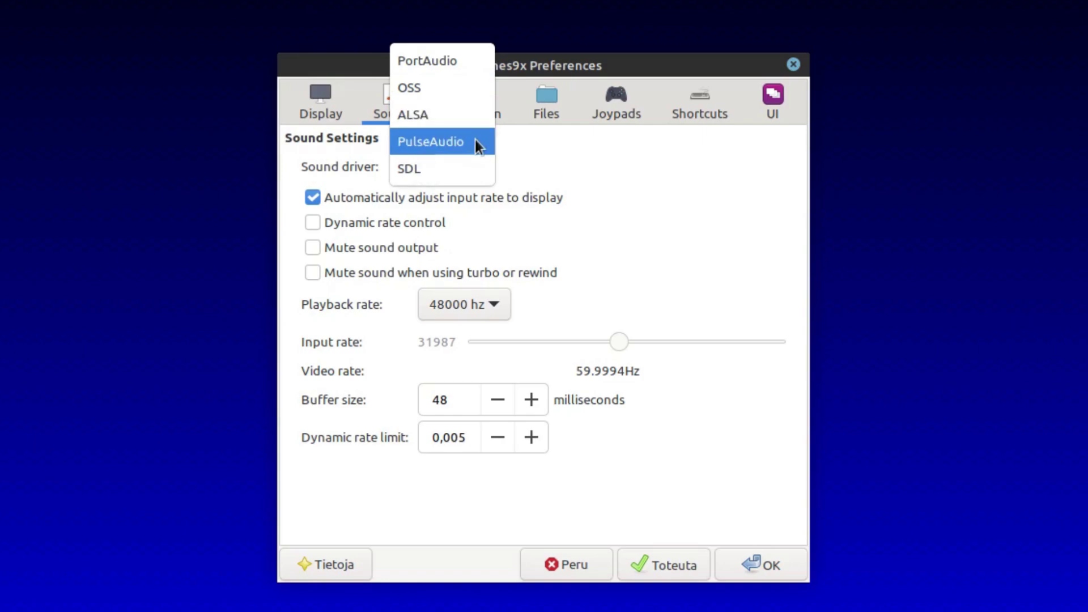
{"action": "left_click", "coordinate": [604, 155]}
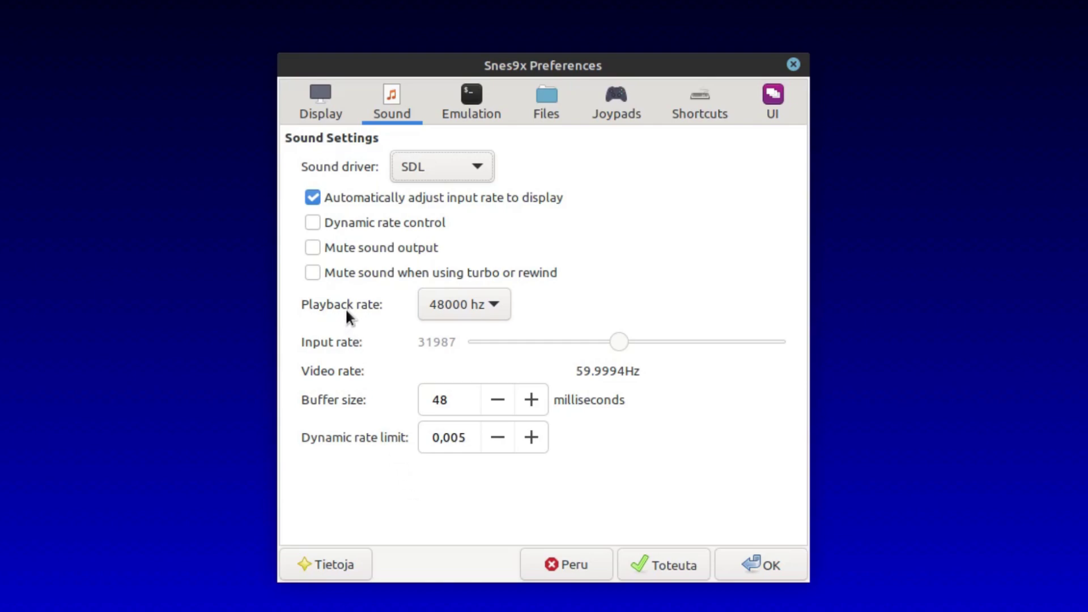
{"action": "left_click", "coordinate": [488, 305]}
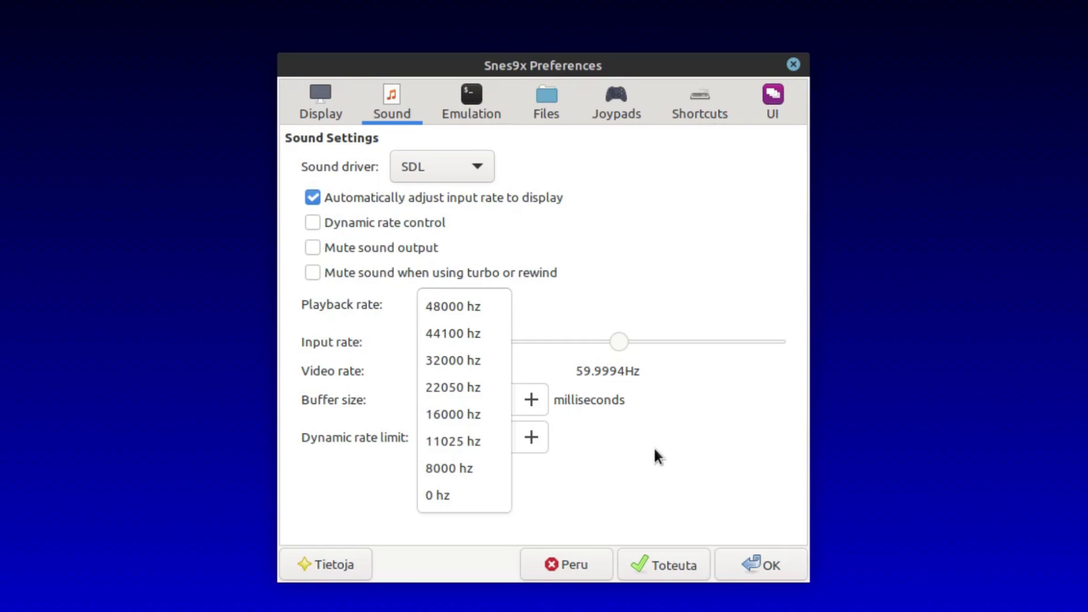
{"action": "left_click", "coordinate": [683, 469]}
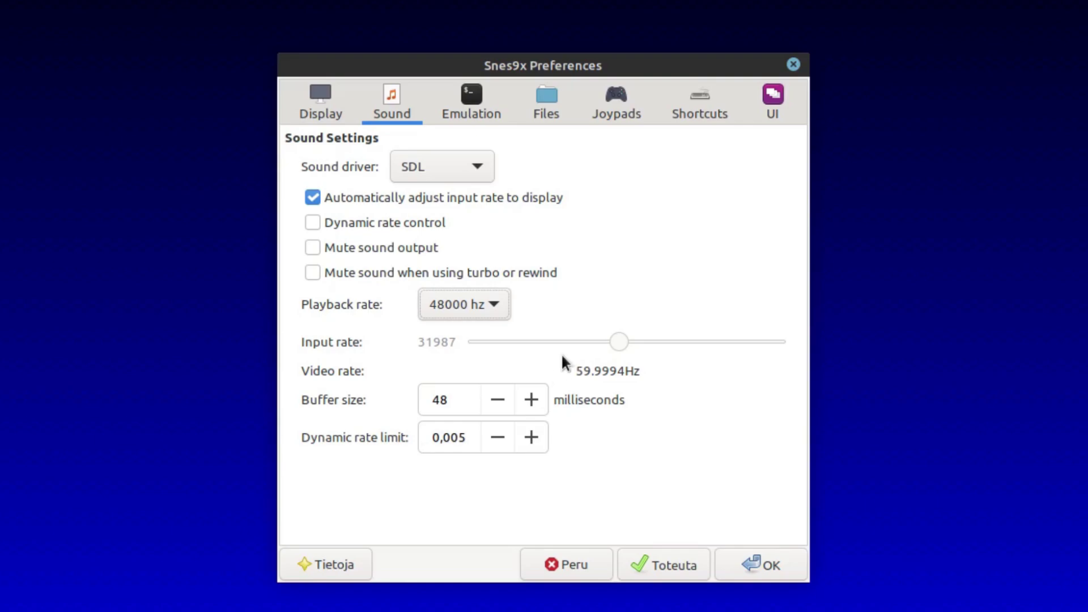
Review the emulation settings, checking the throttling methods, the hacks and the sound filter choices
{"action": "left_click", "coordinate": [467, 112]}
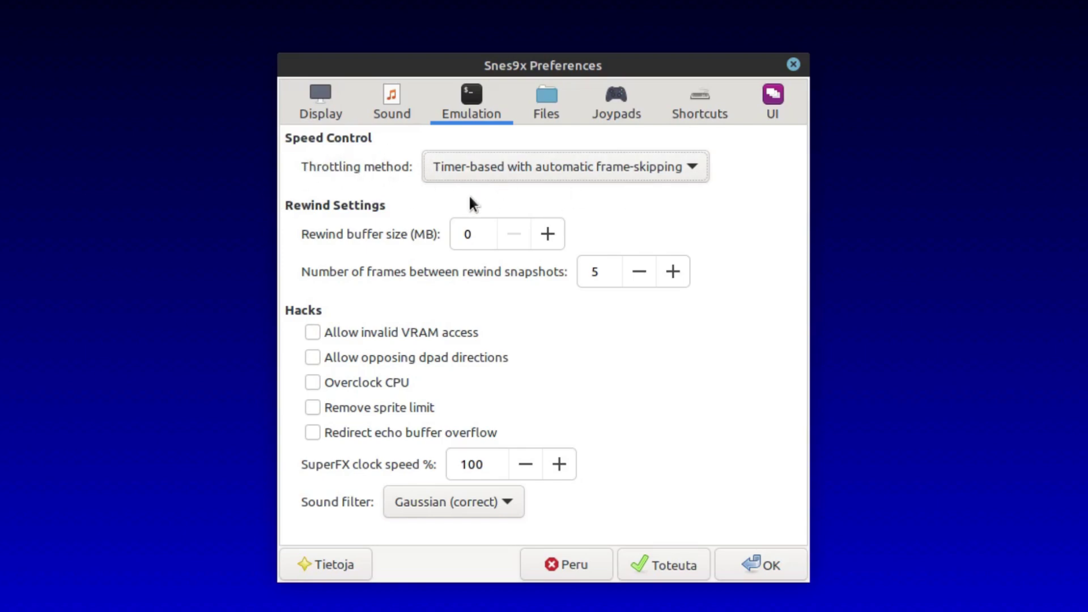
{"action": "left_click", "coordinate": [464, 170]}
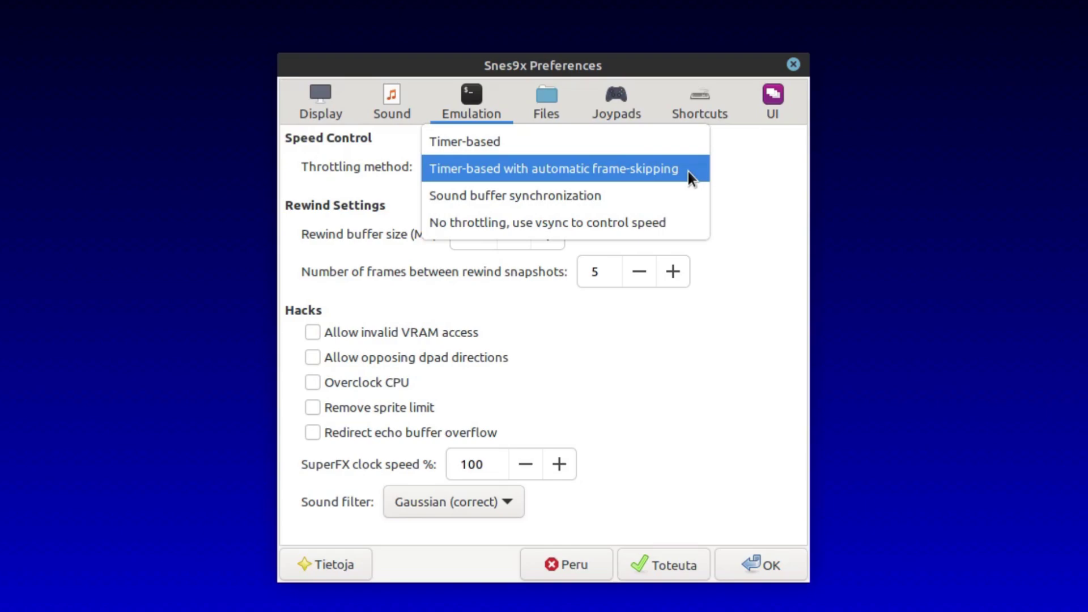
{"action": "left_click", "coordinate": [742, 195]}
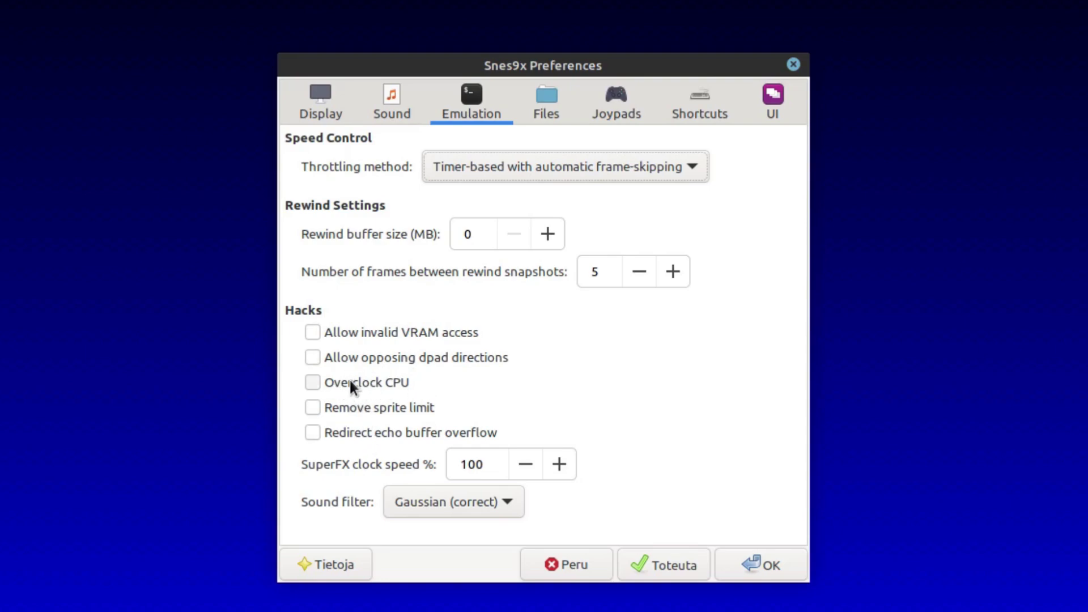
{"action": "mouse_move", "coordinate": [386, 391]}
{"action": "left_click", "coordinate": [511, 499]}
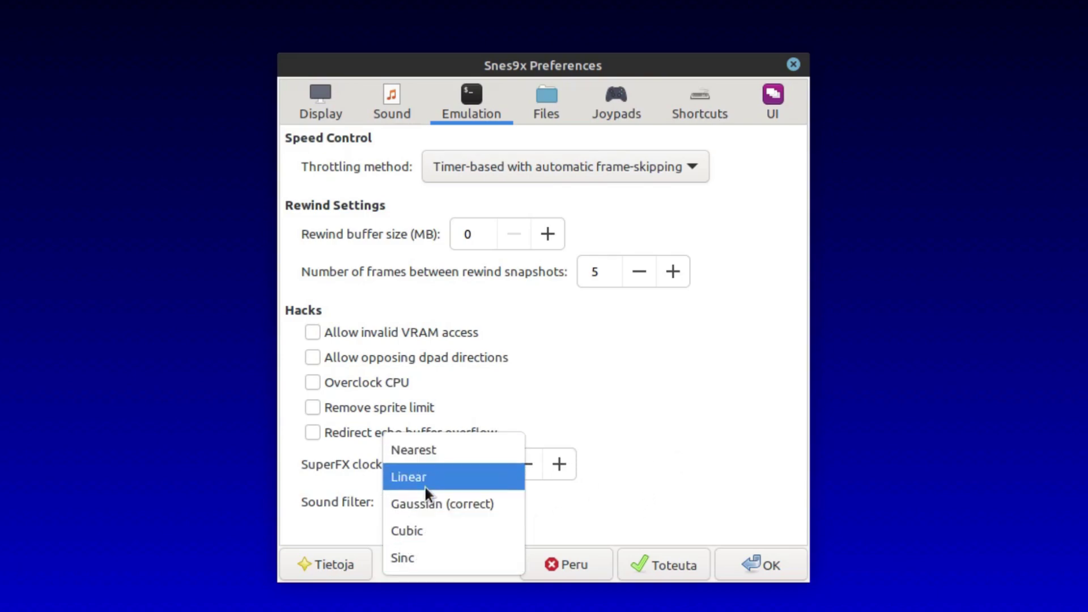
{"action": "left_click", "coordinate": [646, 394]}
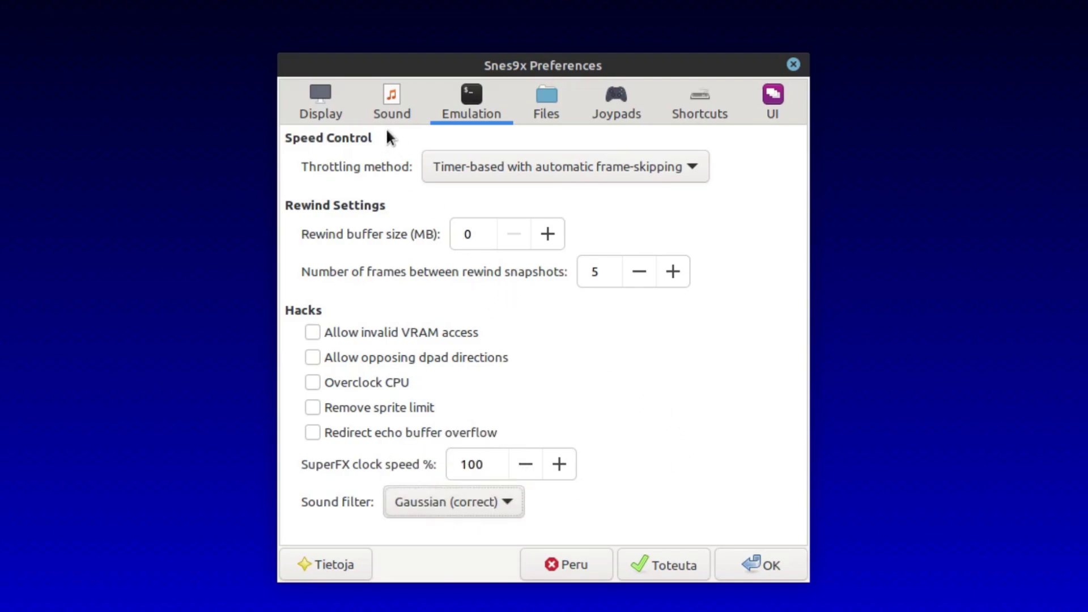
Review the game data file locations, and check the joypad choices and swap choices in the joypad settings
{"action": "left_click", "coordinate": [549, 105]}
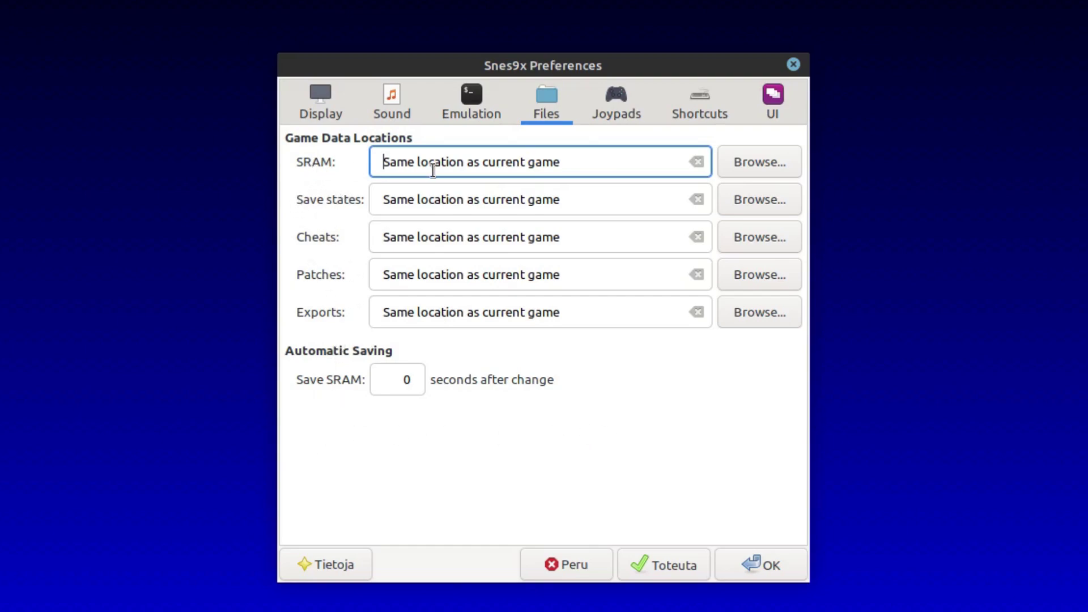
{"action": "left_click", "coordinate": [620, 115]}
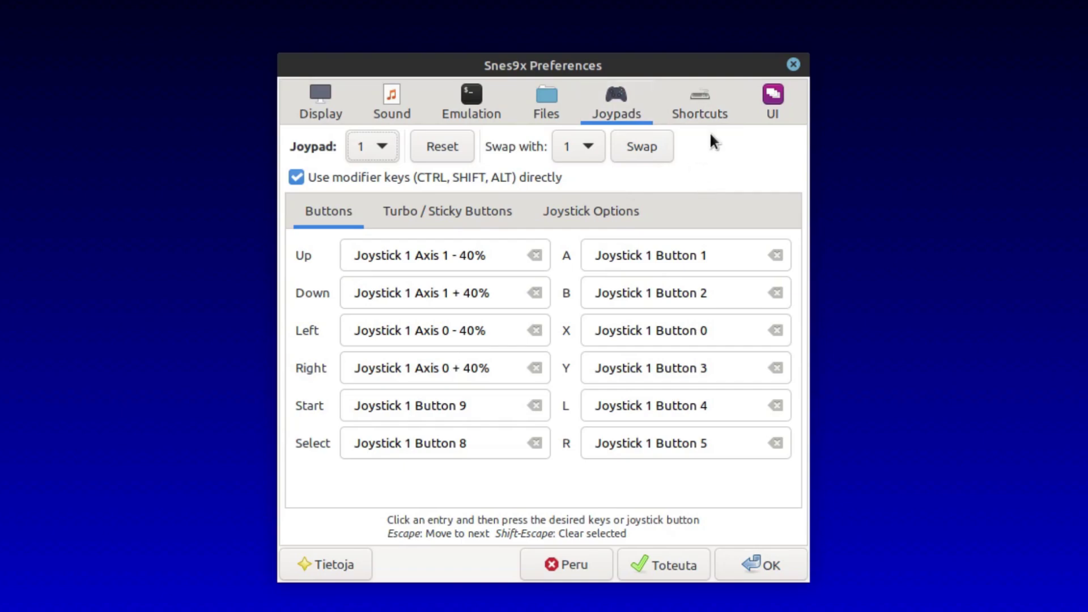
{"action": "left_click", "coordinate": [386, 148]}
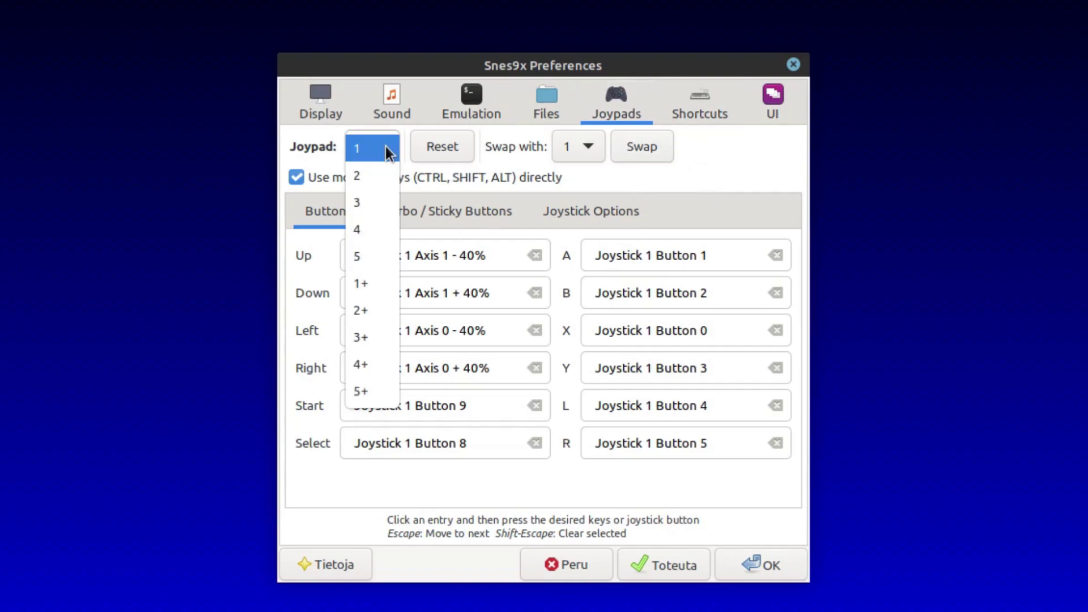
{"action": "left_click", "coordinate": [740, 170]}
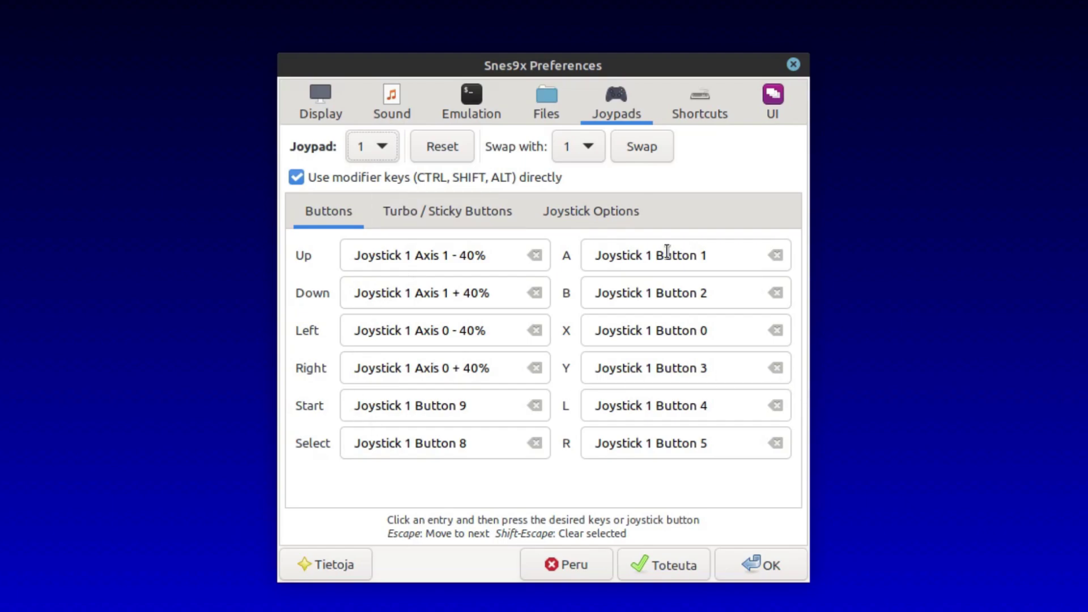
{"action": "left_click", "coordinate": [585, 153]}
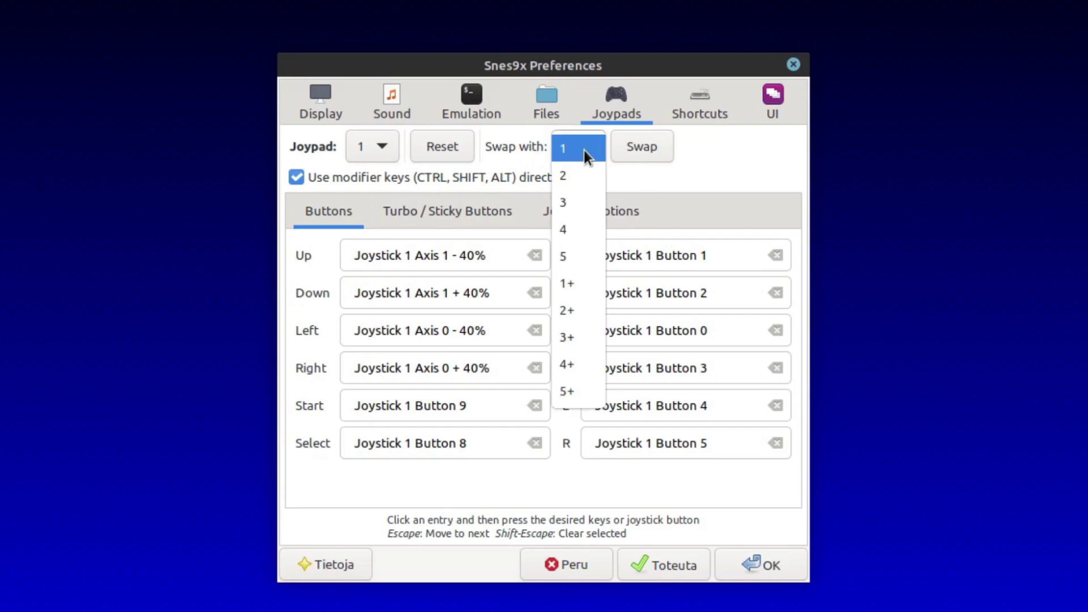
{"action": "left_click", "coordinate": [723, 156]}
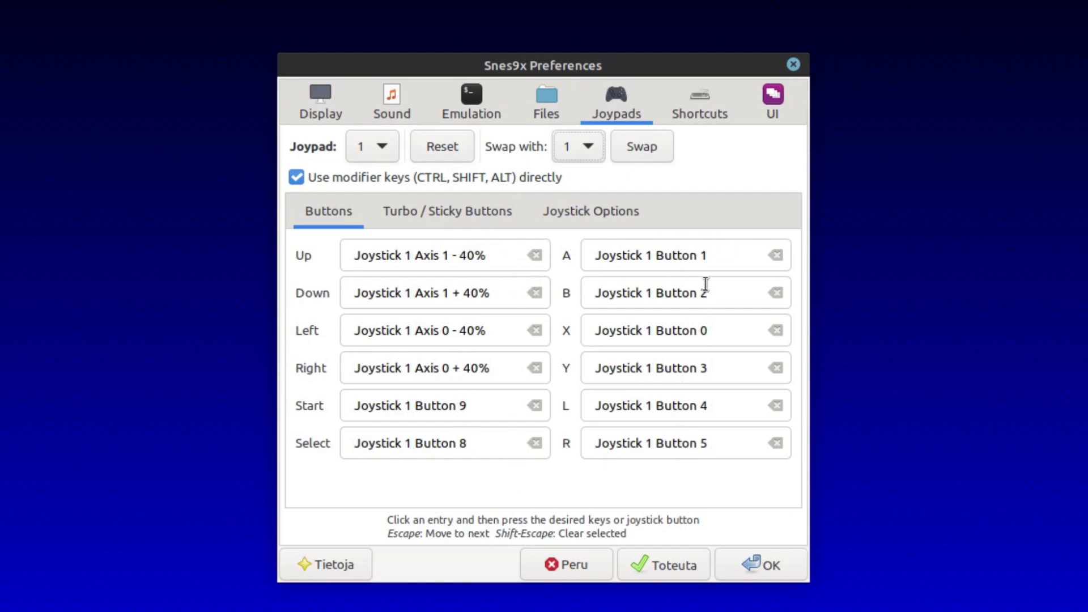
Review the turbo and sticky buttons and the joystick options, and return to the joypad button bindings
{"action": "left_click", "coordinate": [486, 221]}
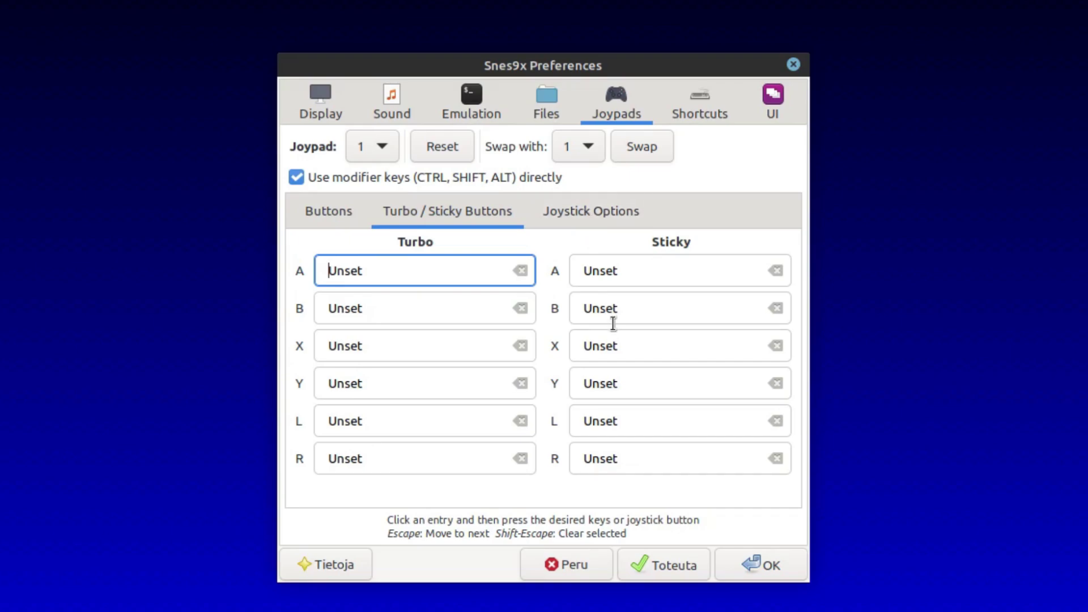
{"action": "left_click", "coordinate": [595, 208]}
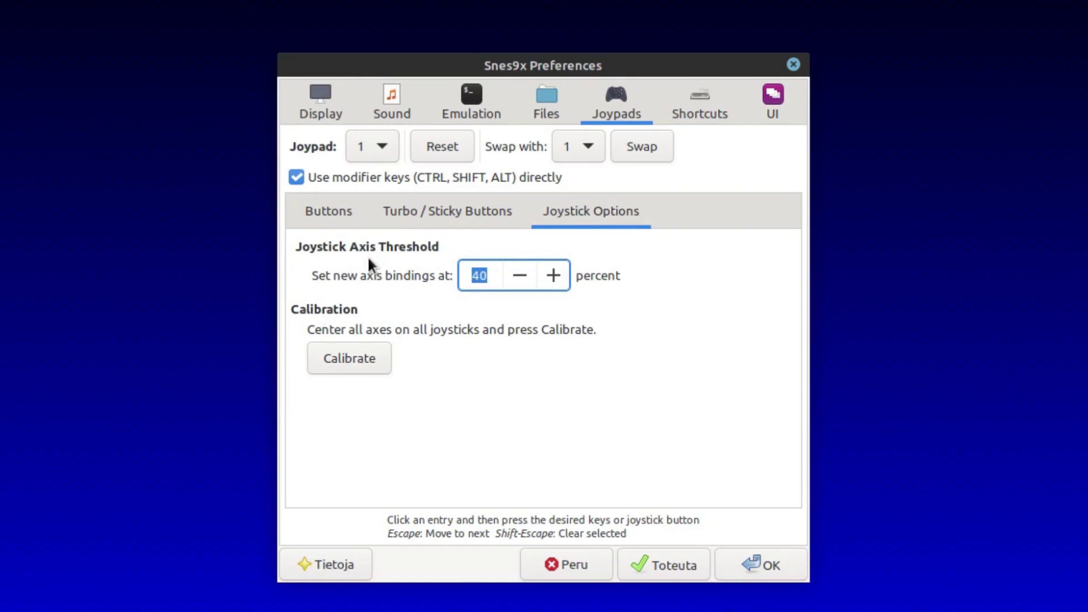
{"action": "left_click", "coordinate": [339, 211]}
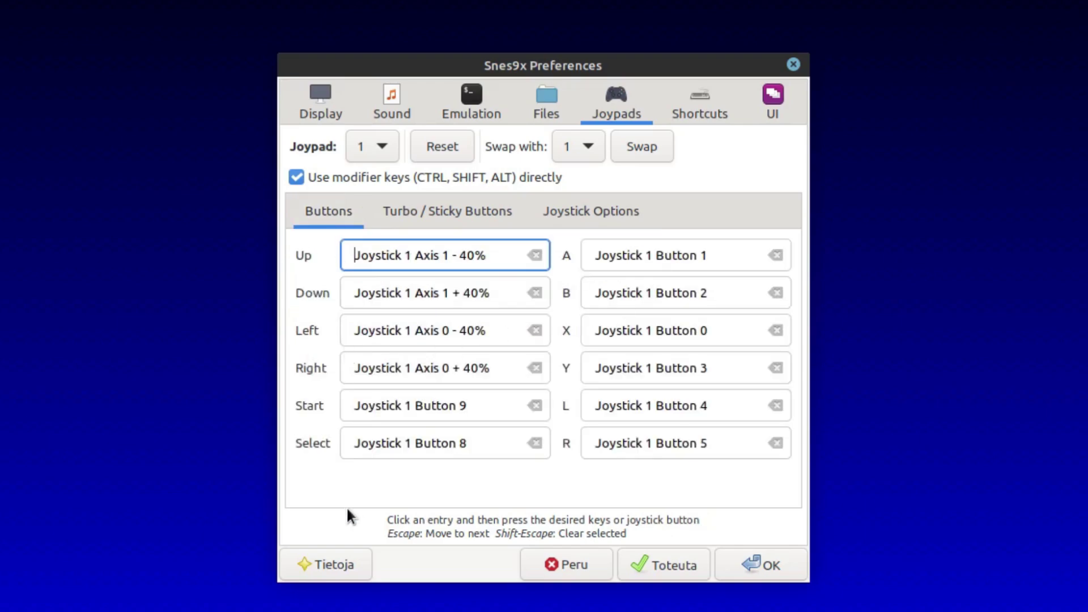
Review the emulator shortcut keys for emulation, graphics, save states, sound and miscellaneous functions, and return to the emulation shortcuts
{"action": "left_click", "coordinate": [708, 100]}
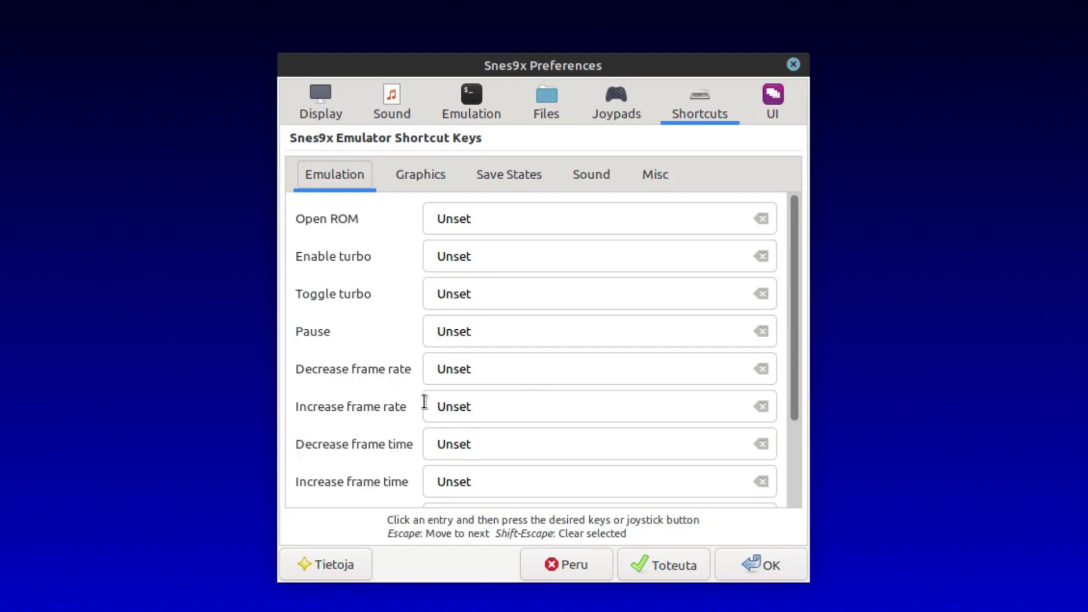
{"action": "left_click", "coordinate": [415, 175]}
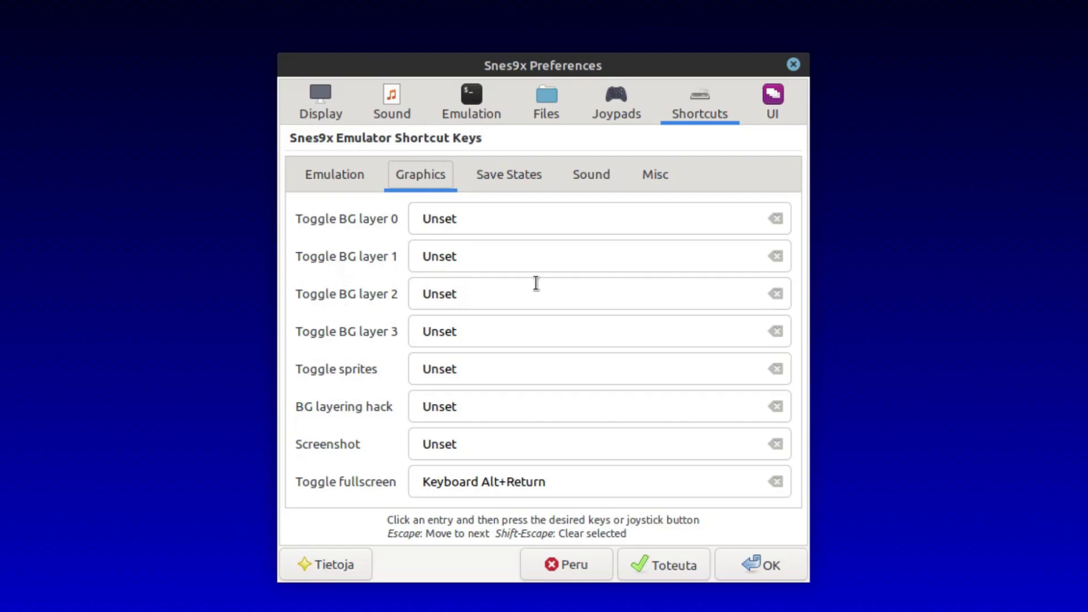
{"action": "left_click", "coordinate": [502, 179]}
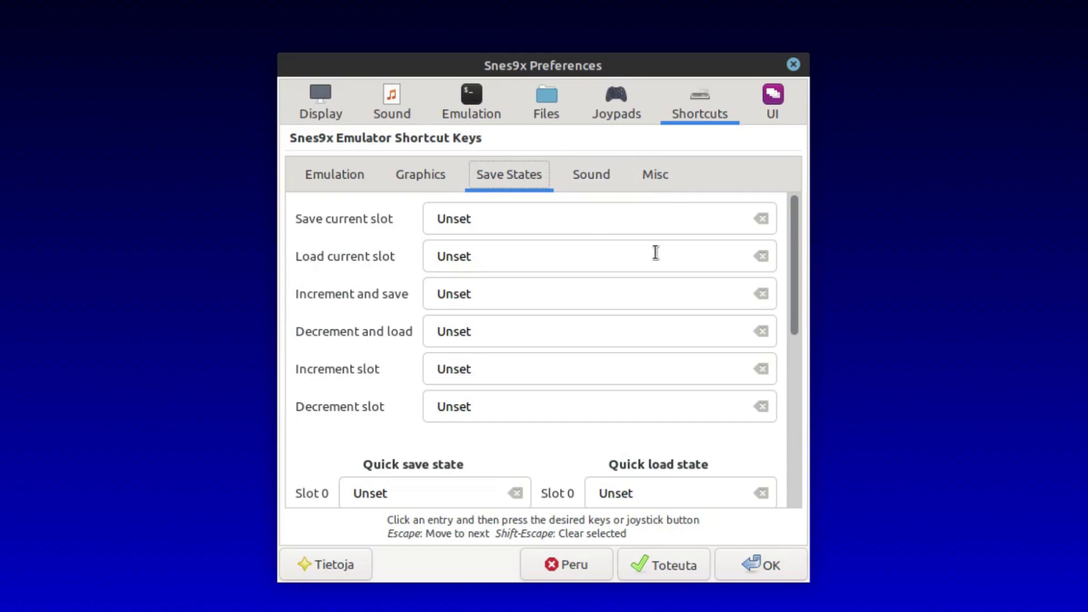
{"action": "left_click", "coordinate": [581, 177]}
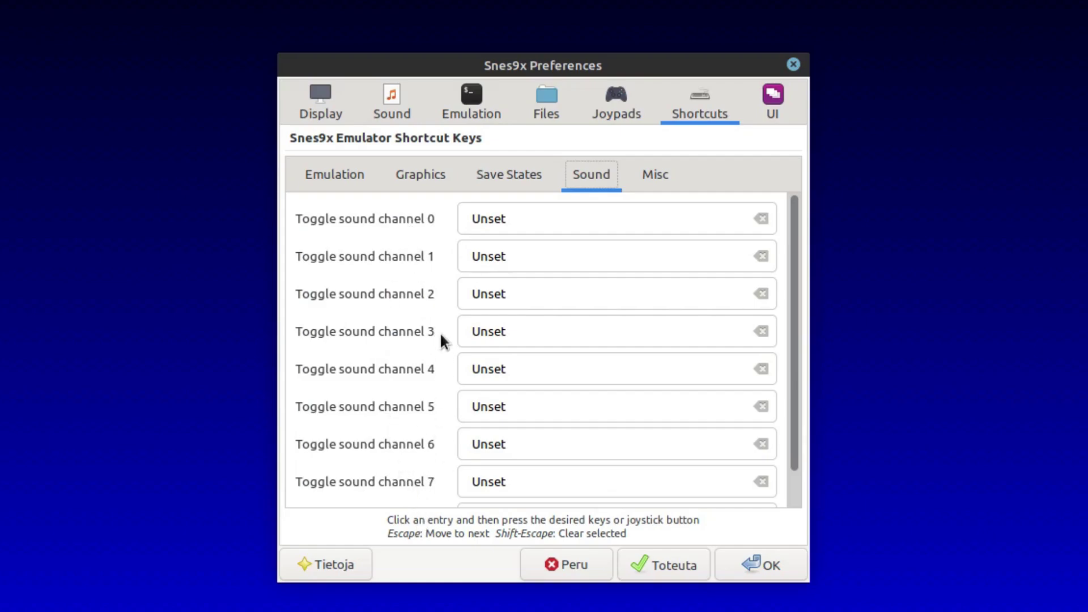
{"action": "left_click", "coordinate": [660, 175]}
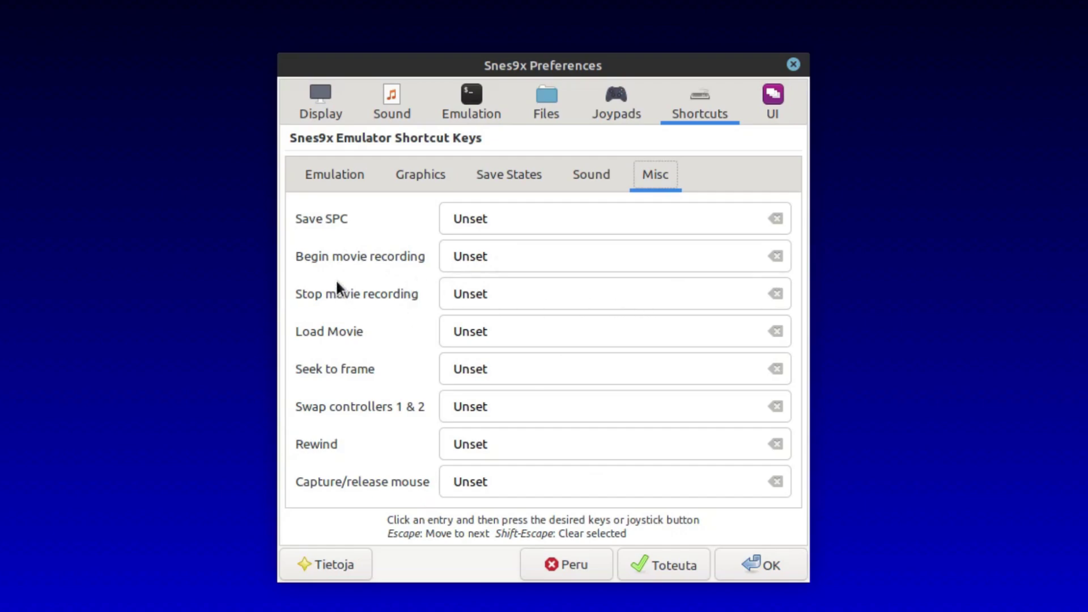
{"action": "left_click", "coordinate": [333, 174]}
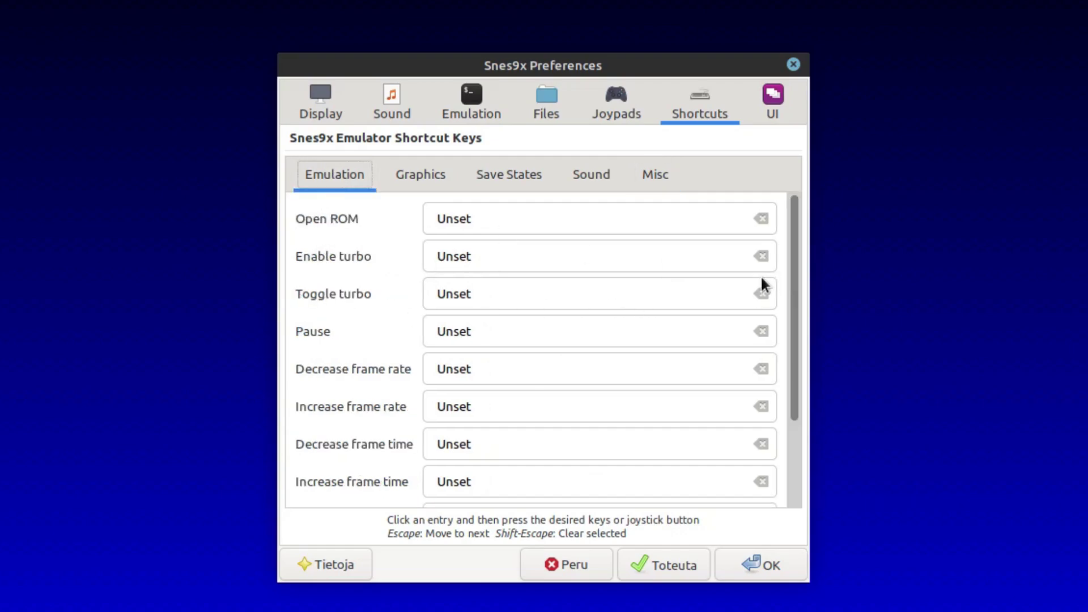
Review the user interface settings, checking the choices for the ESC key behavior and the initial background
{"action": "left_click", "coordinate": [771, 104]}
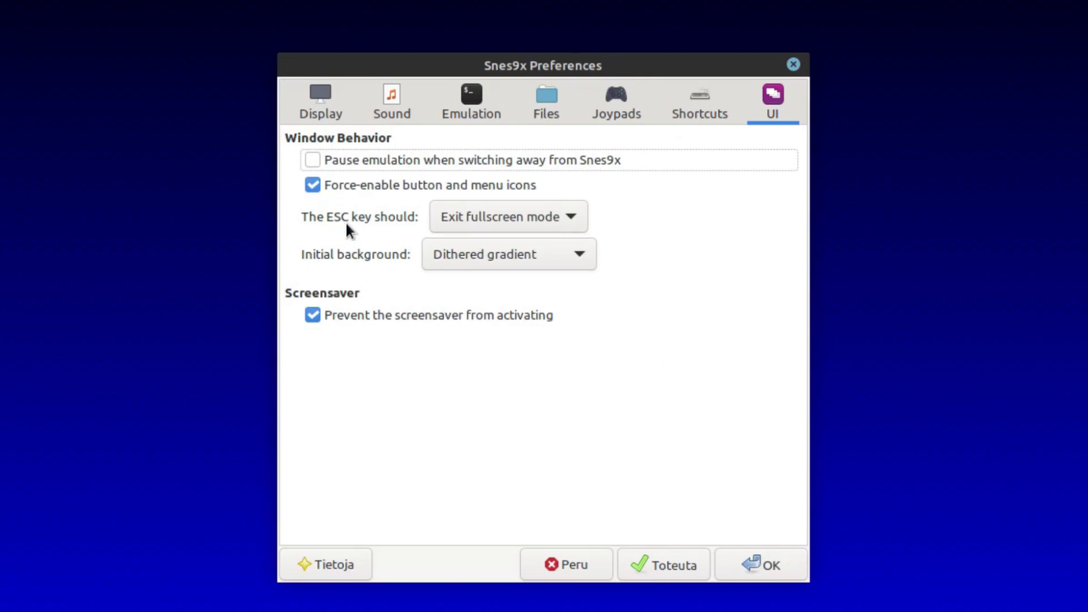
{"action": "left_click", "coordinate": [516, 217]}
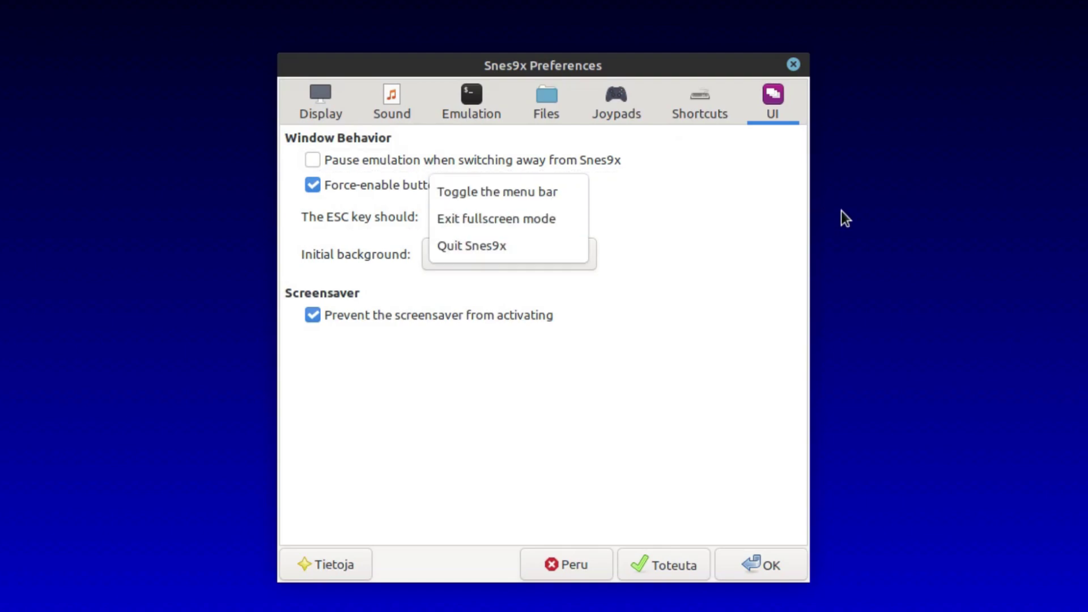
{"action": "left_click", "coordinate": [683, 308]}
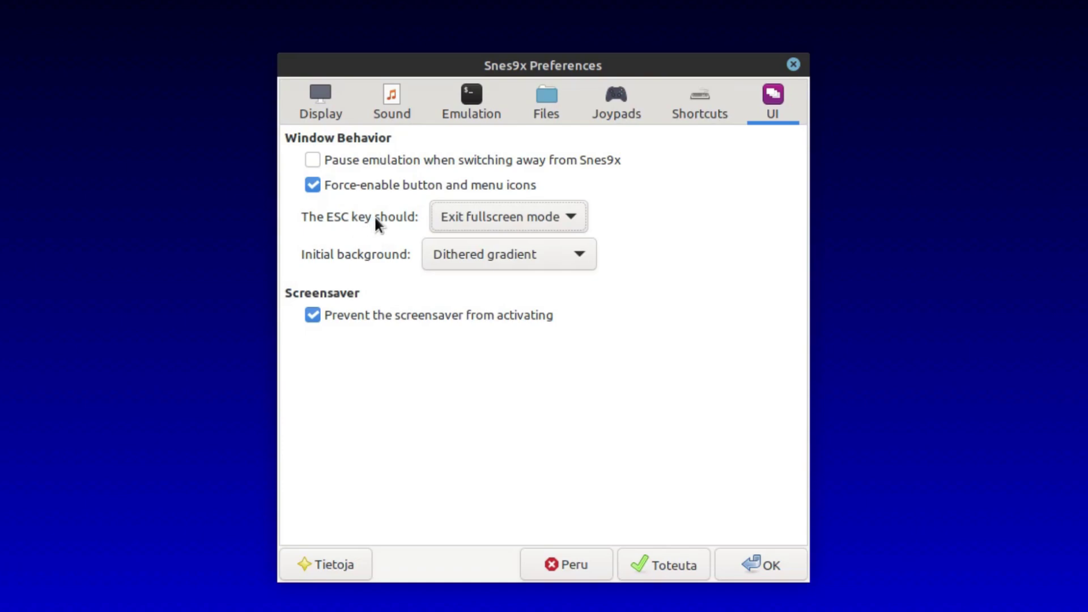
{"action": "left_click", "coordinate": [485, 217]}
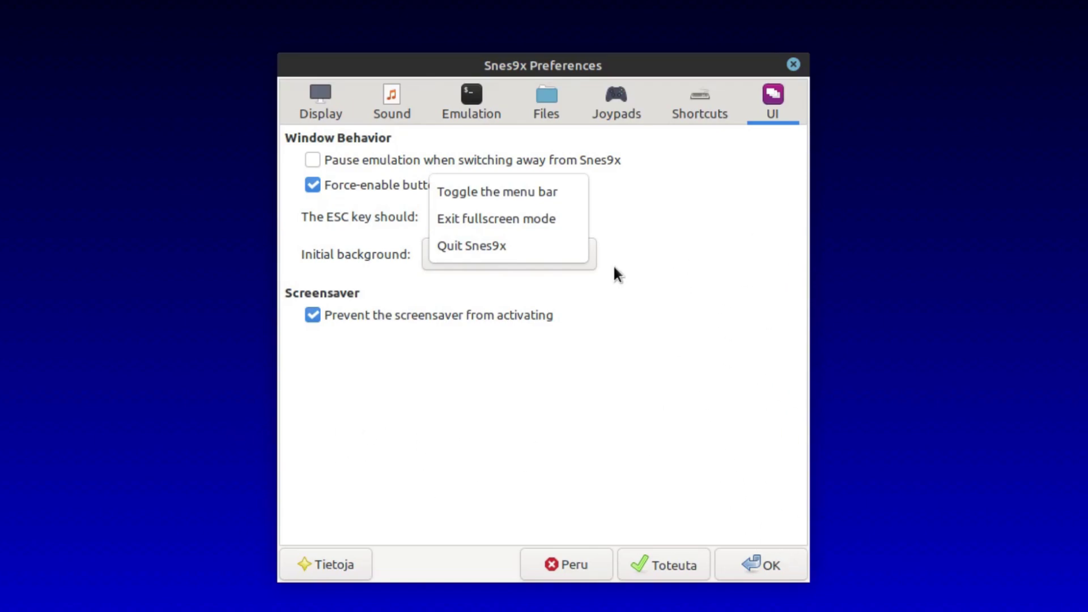
{"action": "left_click", "coordinate": [655, 369]}
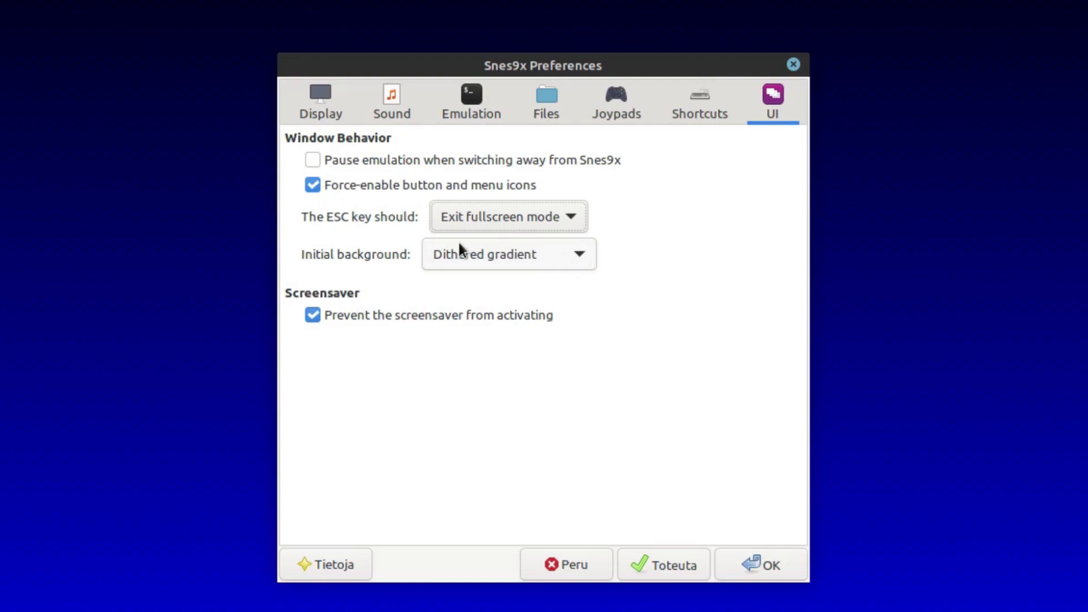
{"action": "left_click", "coordinate": [560, 255]}
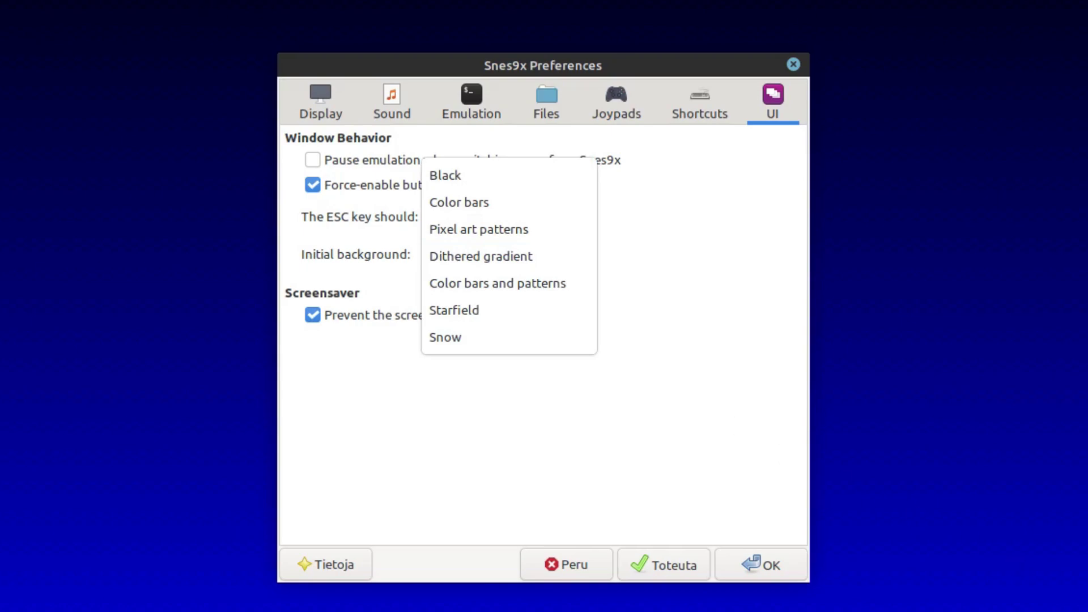
{"action": "left_click", "coordinate": [670, 384]}
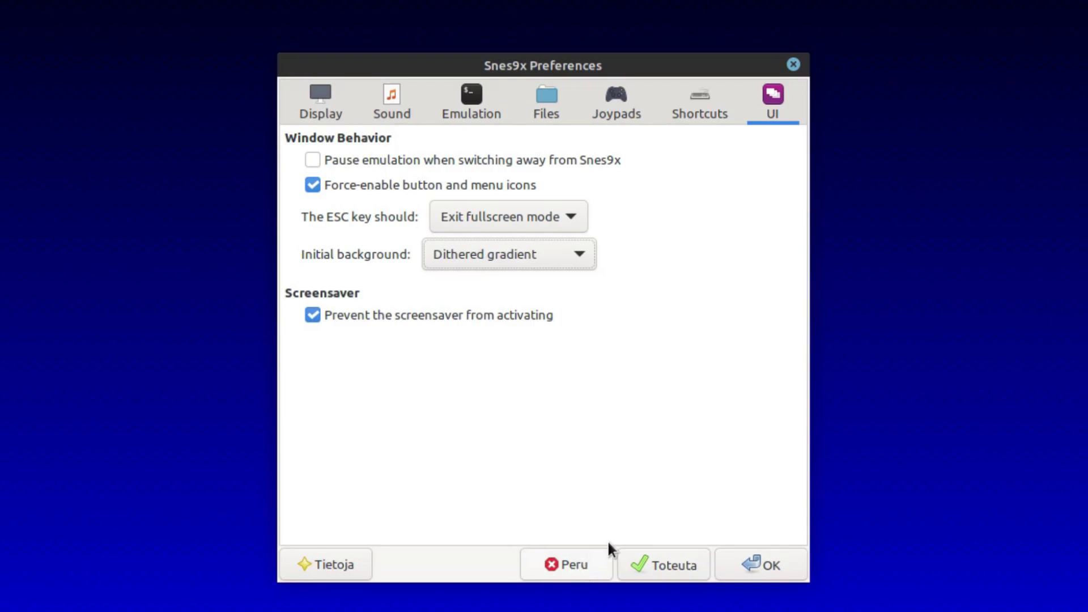
Read the Snes9x version and licence information from the basic display settings, and close the preferences
{"action": "left_click", "coordinate": [327, 111]}
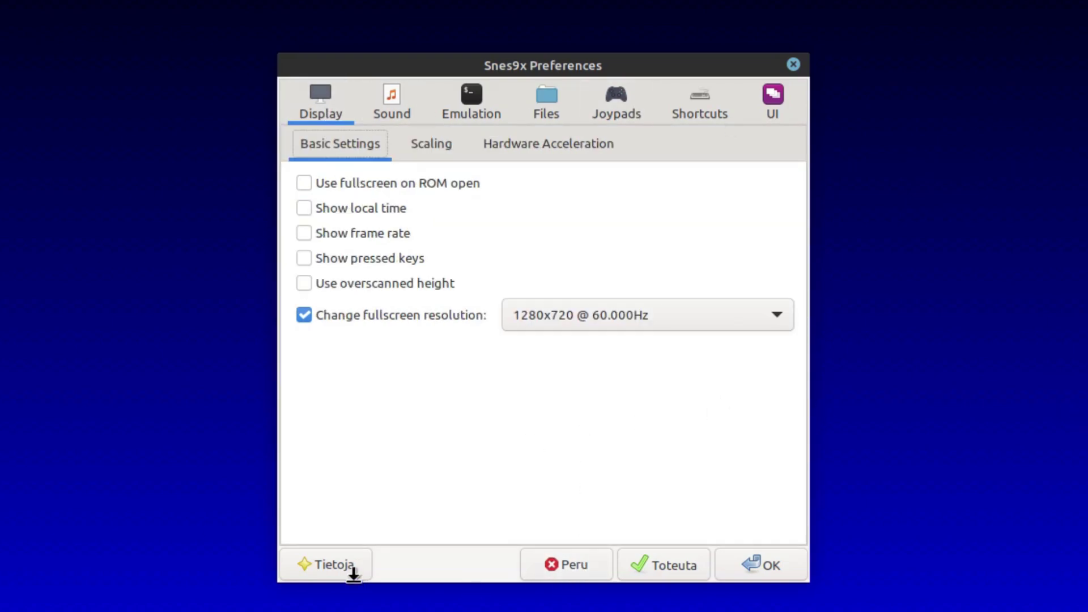
{"action": "left_click", "coordinate": [334, 564]}
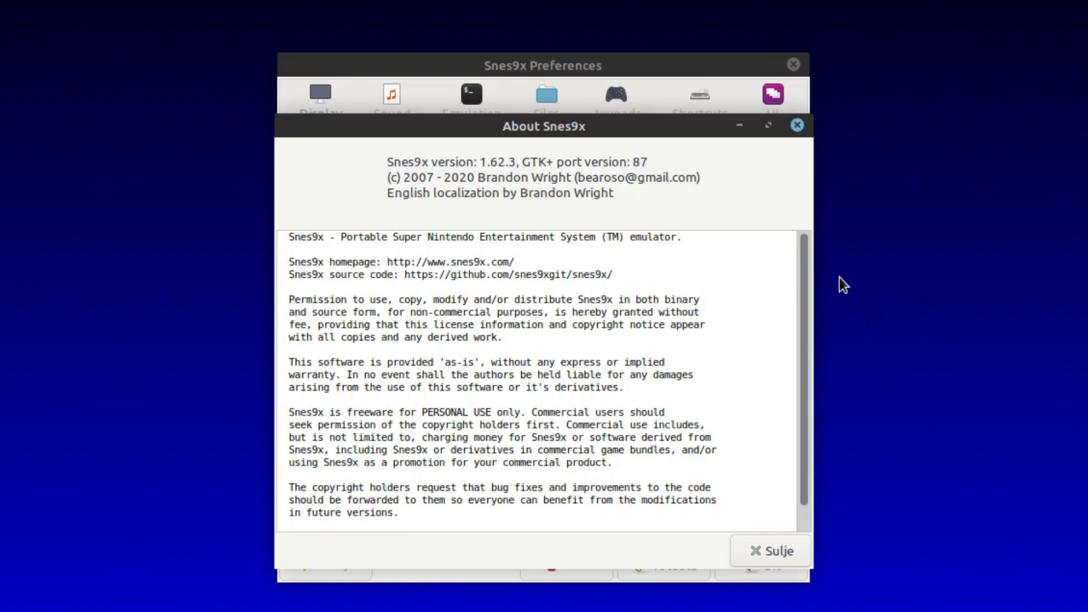
{"action": "left_click_drag", "start_coordinate": [805, 262], "coordinate": [828, 244]}
{"action": "left_click", "coordinate": [797, 125]}
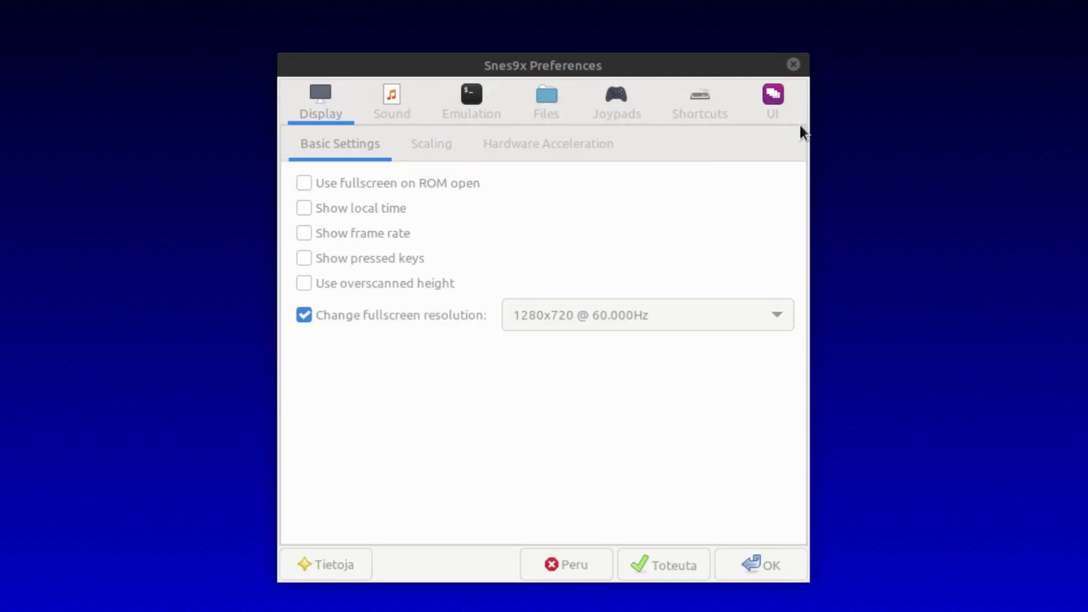
{"action": "left_click", "coordinate": [792, 64]}
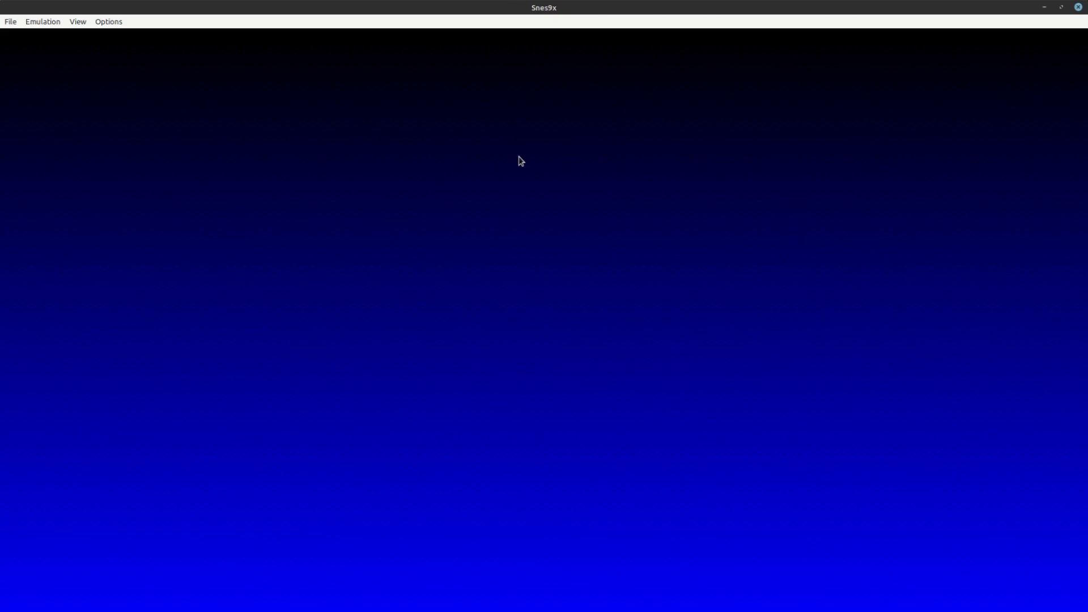
Start opening an SNES ROM image and browse to the computer's root folder
{"action": "left_click", "coordinate": [11, 23]}
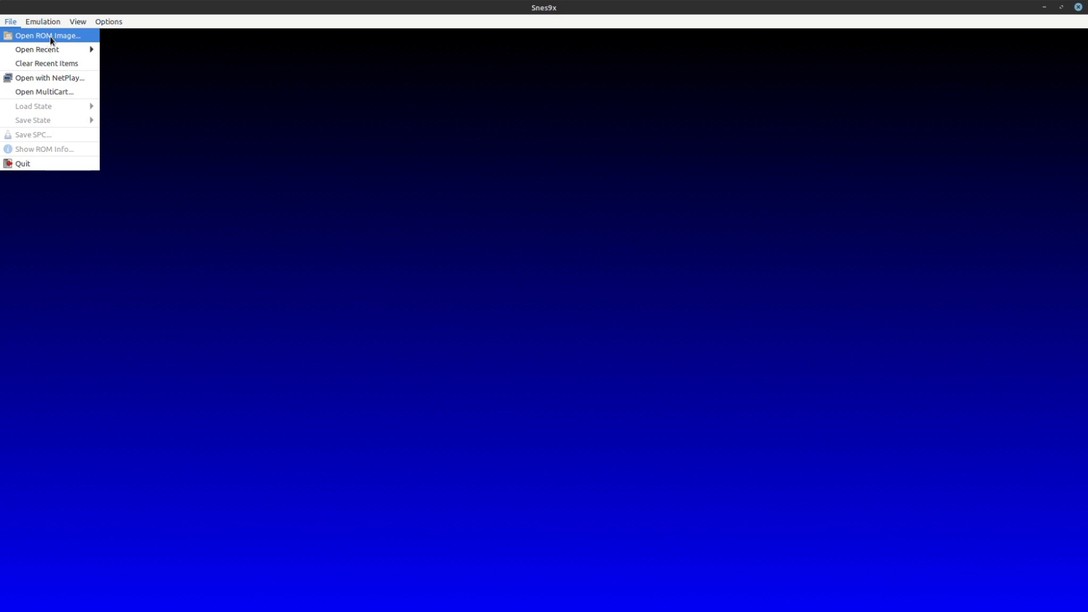
{"action": "mouse_move", "coordinate": [59, 45]}
{"action": "left_click", "coordinate": [64, 38]}
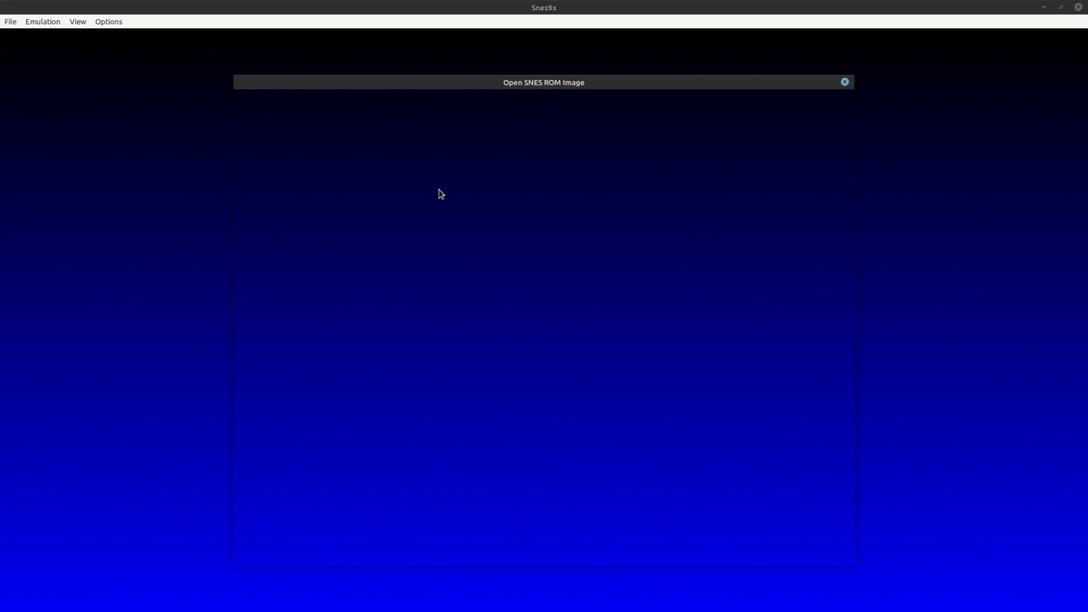
{"action": "left_click", "coordinate": [286, 283]}
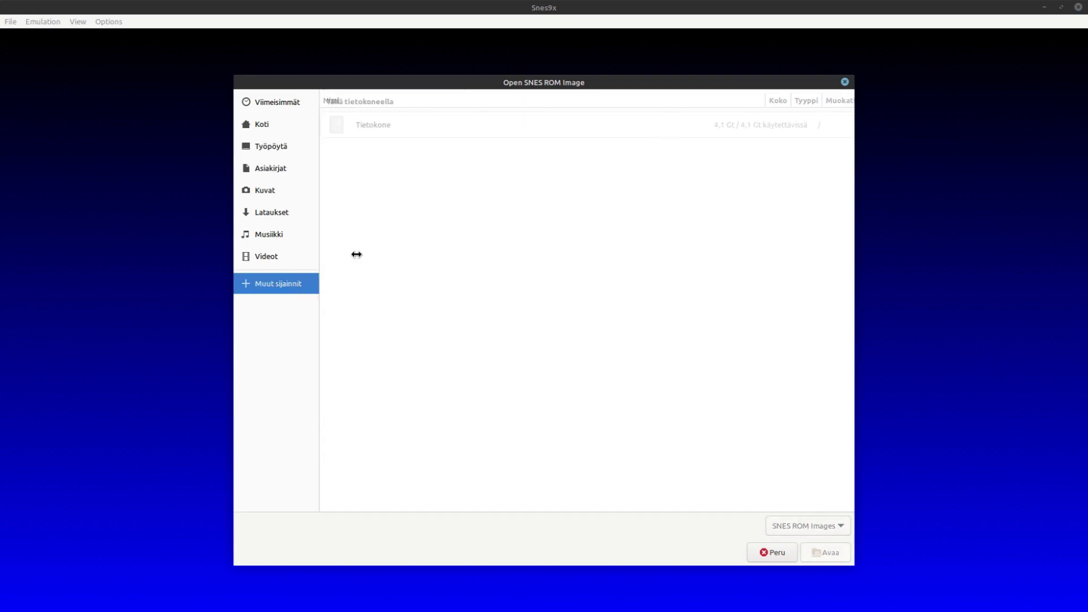
{"action": "left_click", "coordinate": [391, 125]}
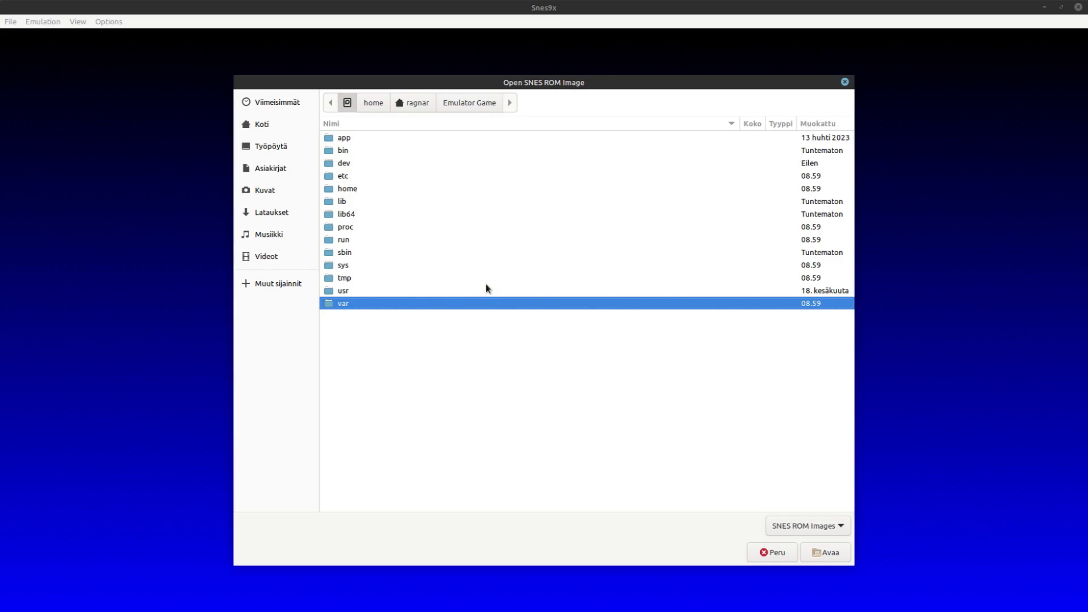
Search the home, Games and usr folders for an SNES ROM image, and close the file chooser without opening anything
{"action": "double_click", "coordinate": [351, 188]}
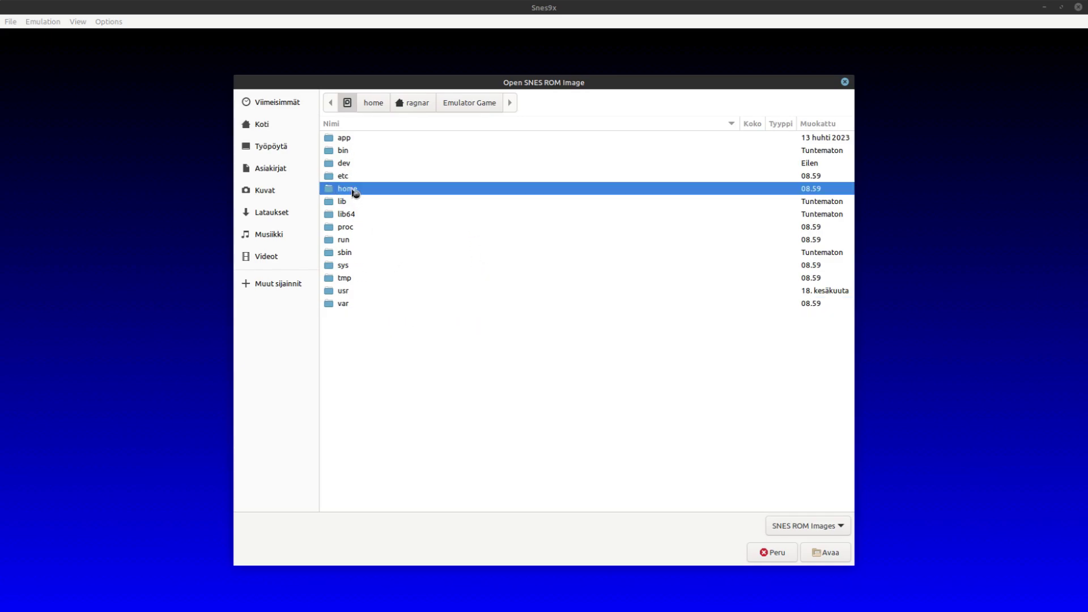
{"action": "left_click", "coordinate": [408, 103]}
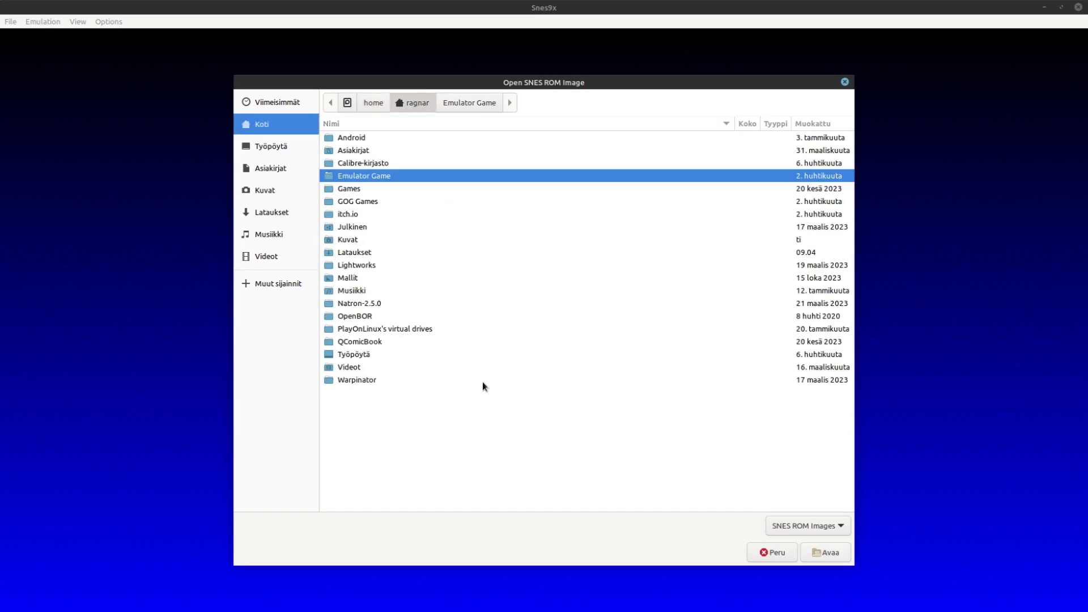
{"action": "double_click", "coordinate": [355, 189]}
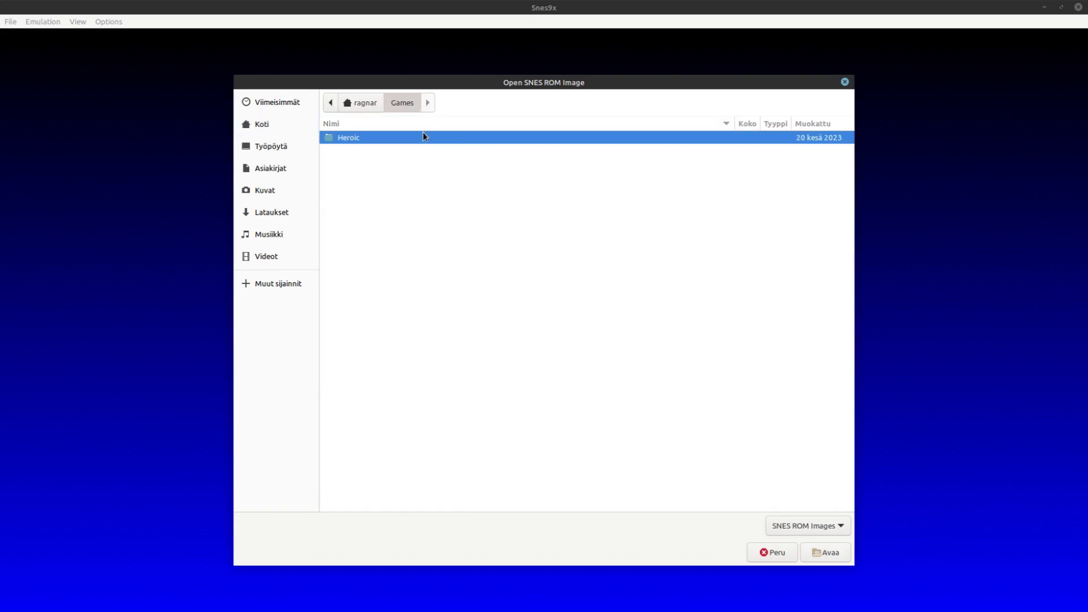
{"action": "left_click", "coordinate": [379, 102]}
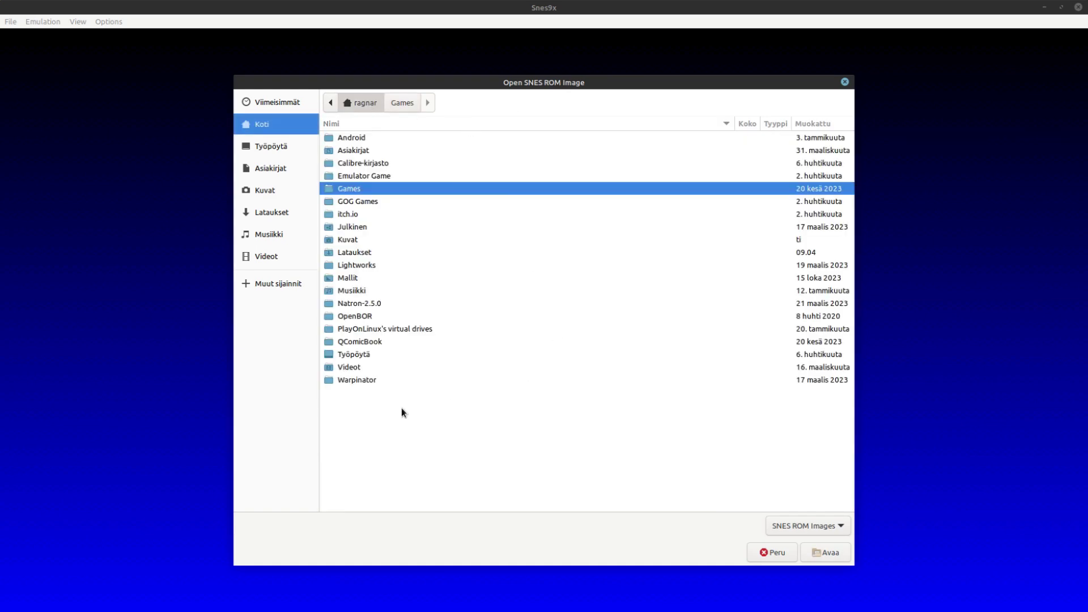
{"action": "left_click", "coordinate": [272, 286]}
{"action": "left_click", "coordinate": [353, 120]}
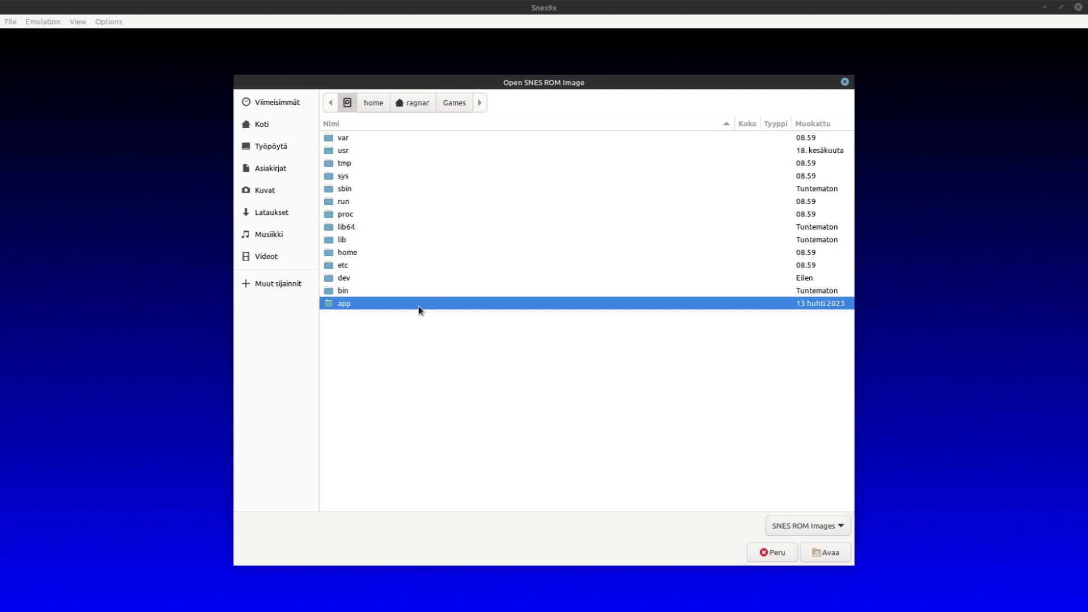
{"action": "double_click", "coordinate": [346, 150]}
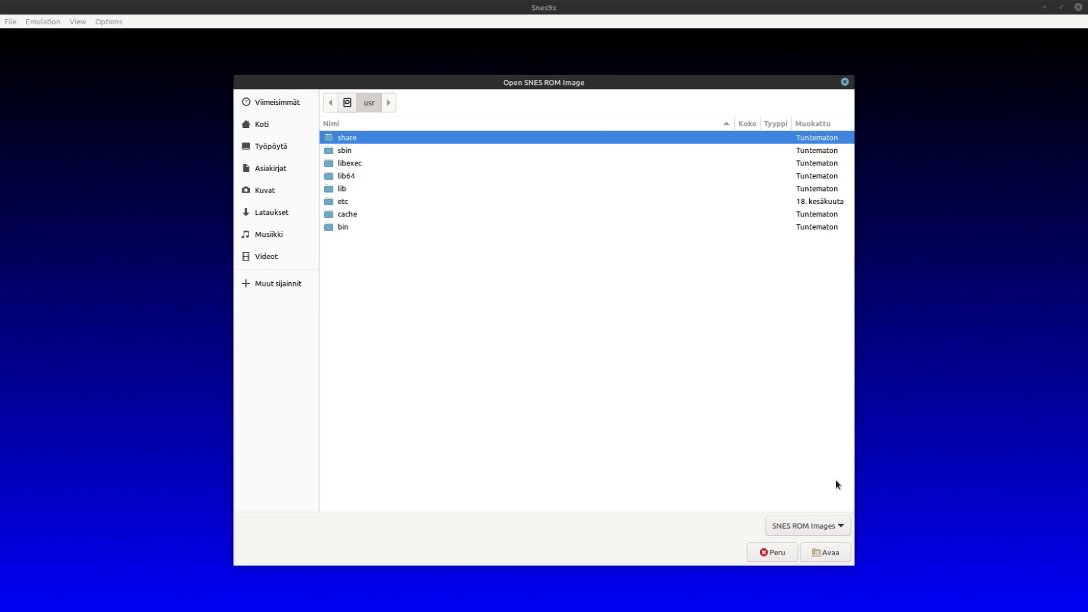
{"action": "left_click", "coordinate": [782, 553]}
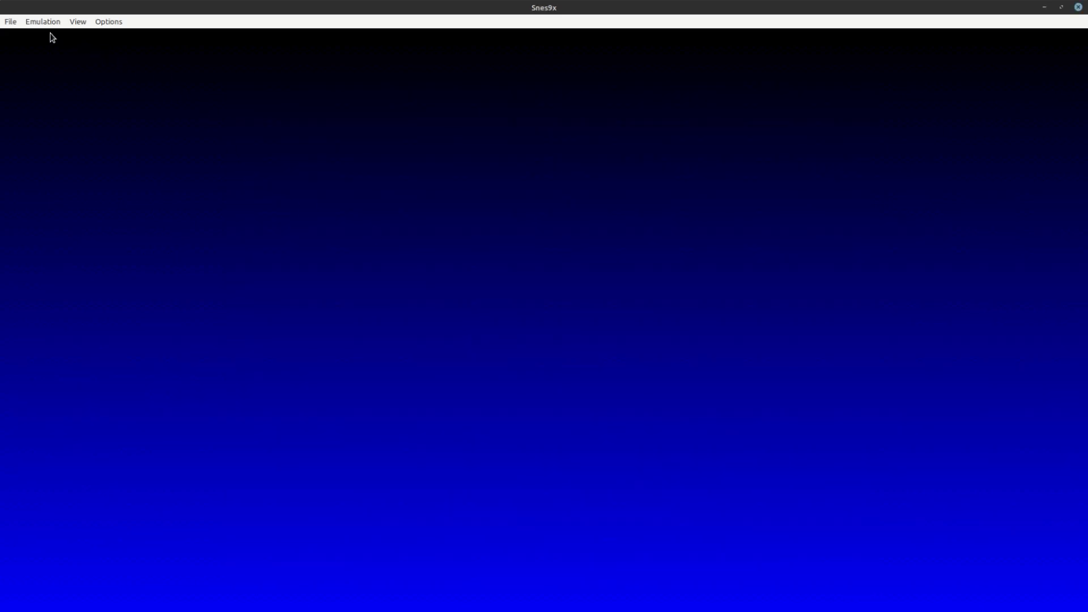
Try to open the recently used ROM Breath of Fire (U) [!].smc
{"action": "left_click", "coordinate": [10, 21]}
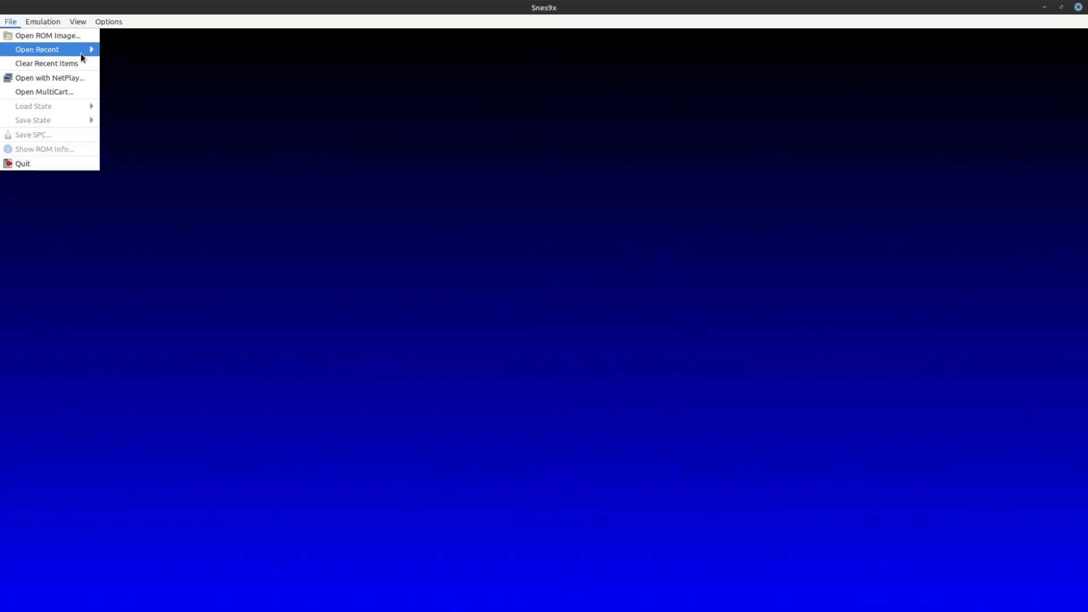
{"action": "mouse_move", "coordinate": [81, 52]}
{"action": "left_click", "coordinate": [145, 50]}
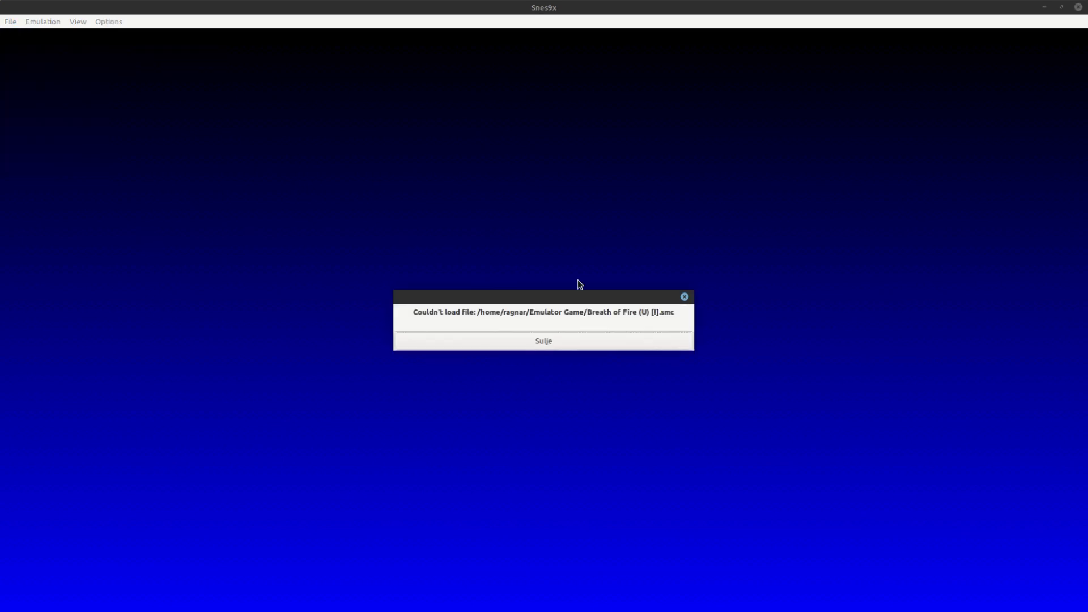
{"action": "left_click", "coordinate": [589, 345]}
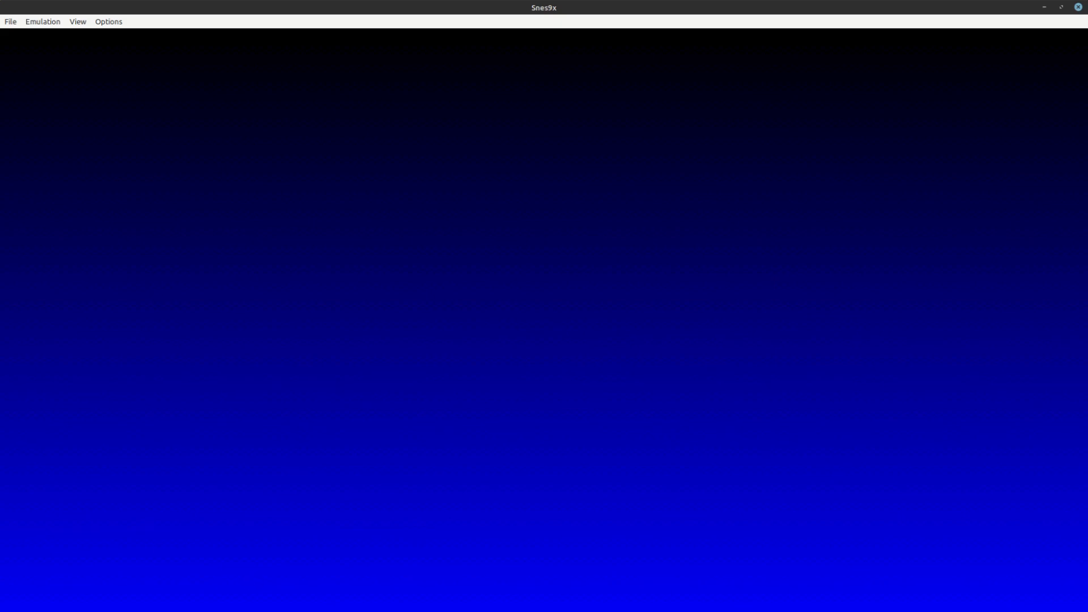
Switch to the file manager and open the Barracuda drive's Emulator Game/Nintendo/SNES folder
{"action": "key", "text": "alt+Tab"}
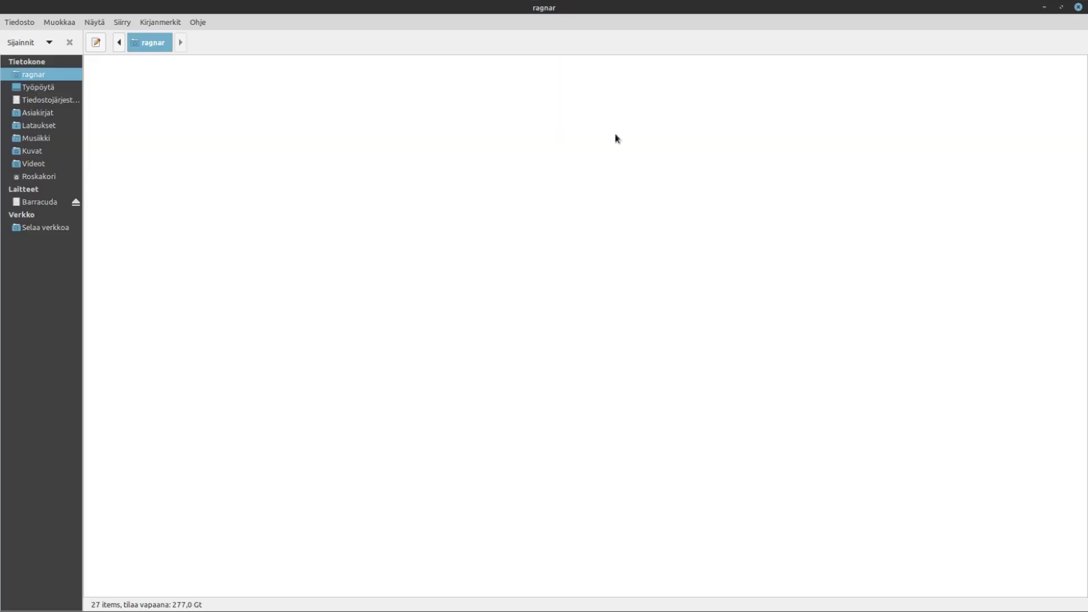
{"action": "left_click", "coordinate": [54, 204]}
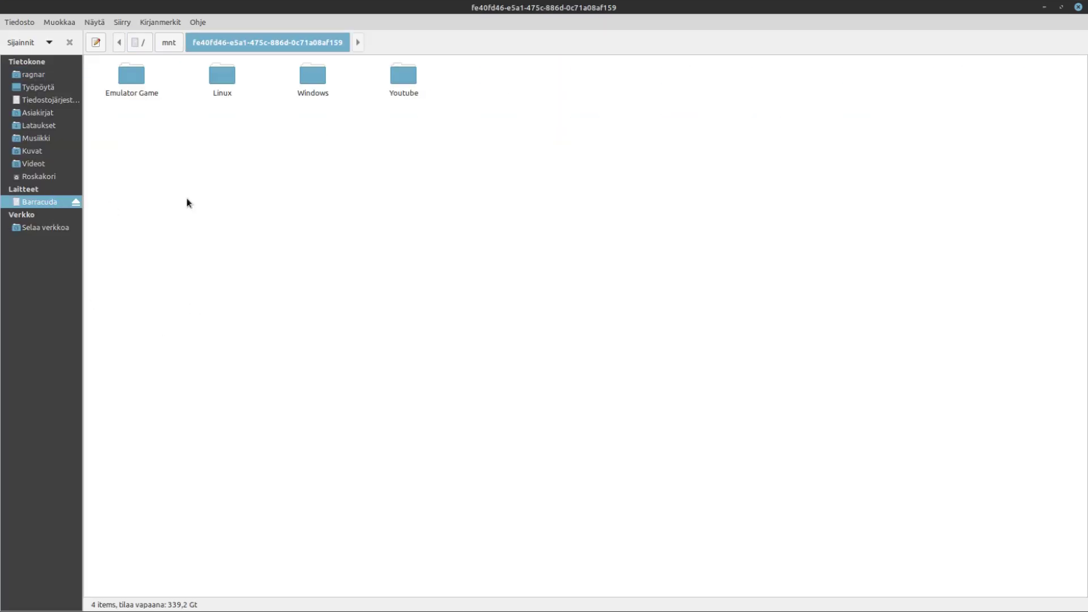
{"action": "double_click", "coordinate": [129, 79]}
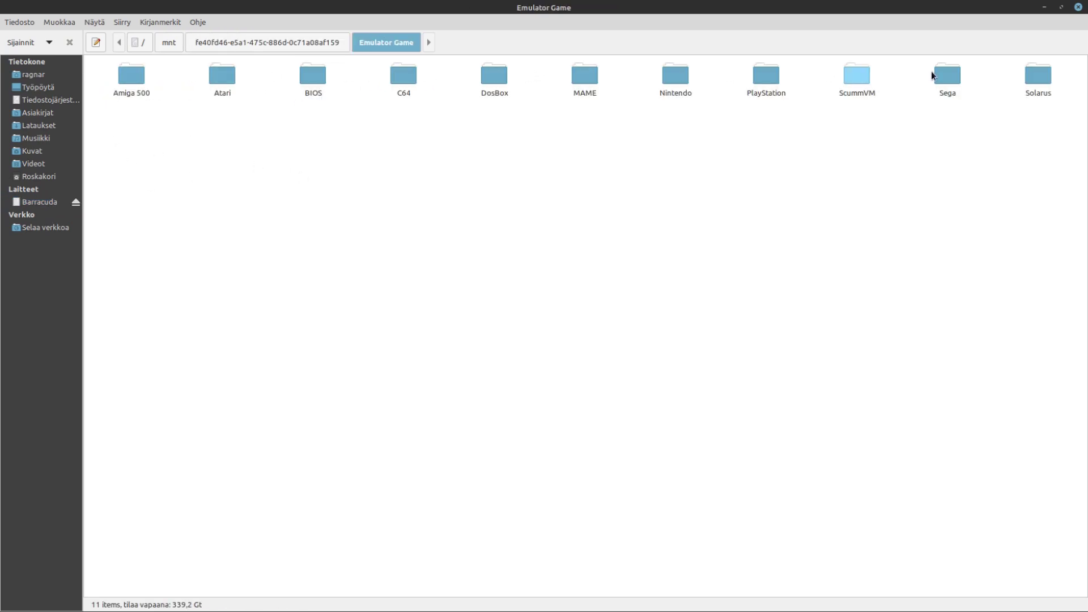
{"action": "double_click", "coordinate": [674, 80]}
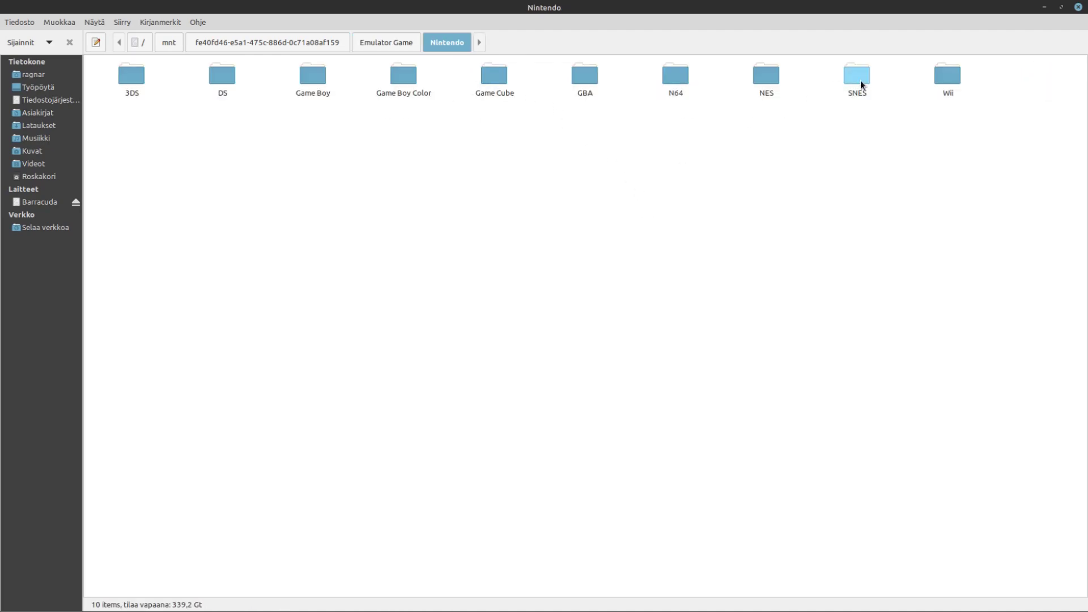
{"action": "double_click", "coordinate": [861, 82]}
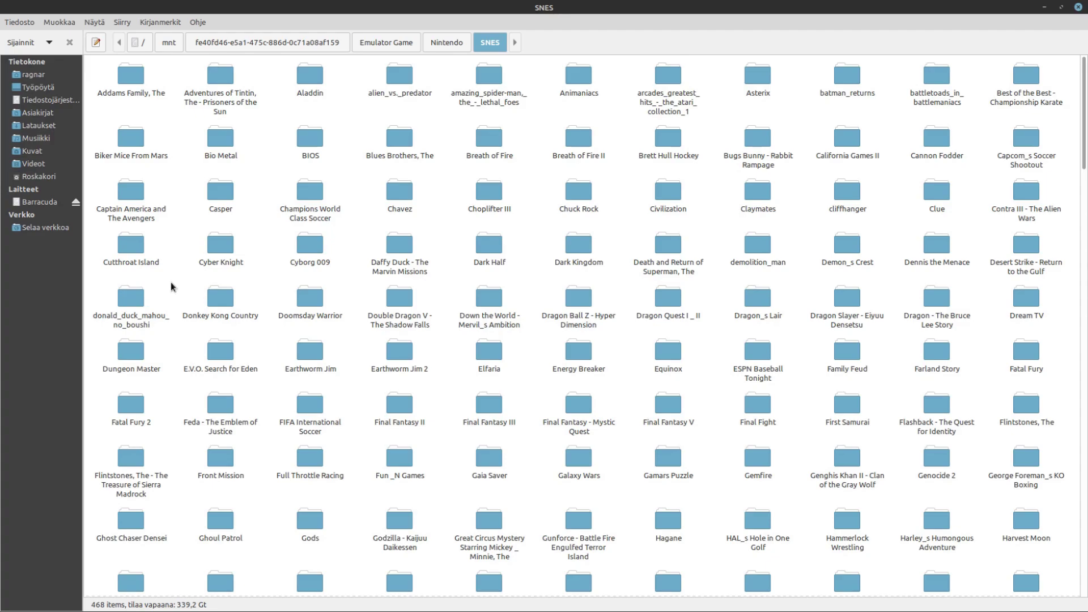
Find the Home Alone folder among the SNES games and copy the ROM Home Alone (E) [!].smc
{"action": "scroll", "coordinate": [704, 402], "scroll_direction": "down", "scroll_amount": 3}
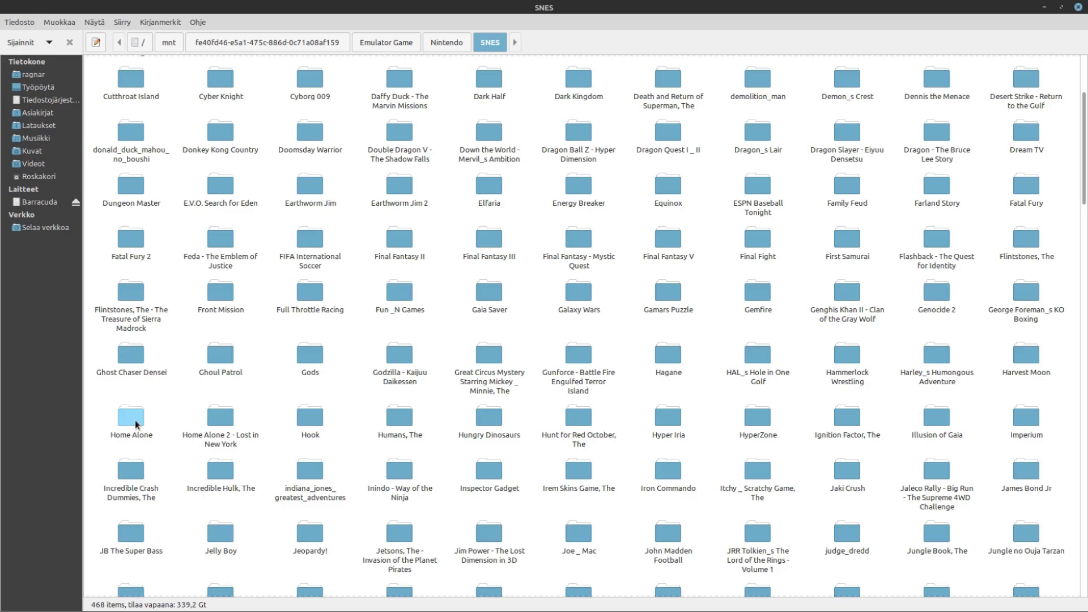
{"action": "double_click", "coordinate": [135, 420]}
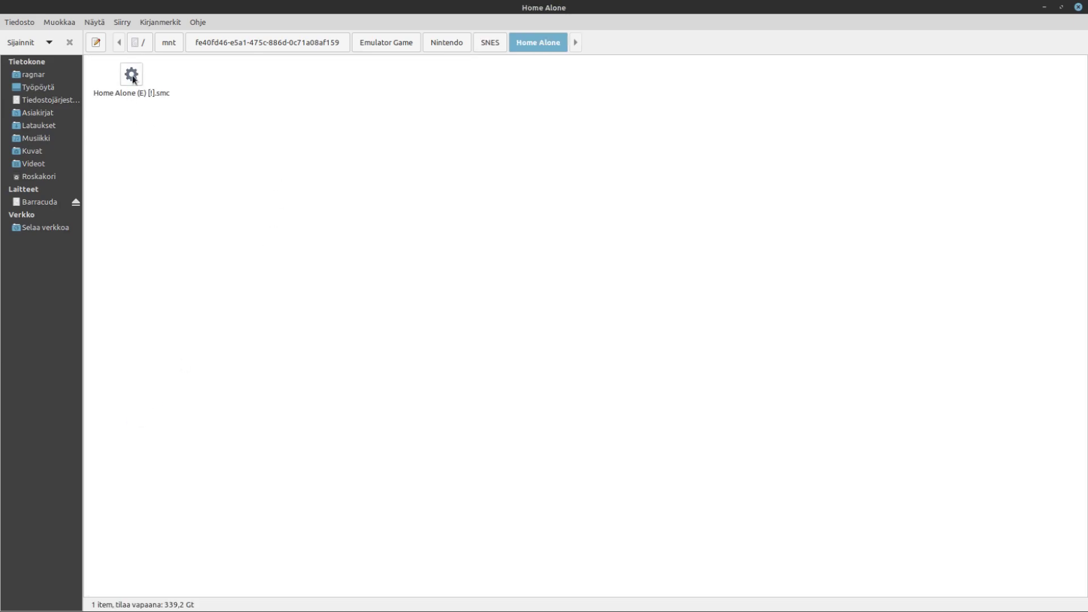
{"action": "right_click", "coordinate": [132, 78]}
{"action": "left_click", "coordinate": [175, 138]}
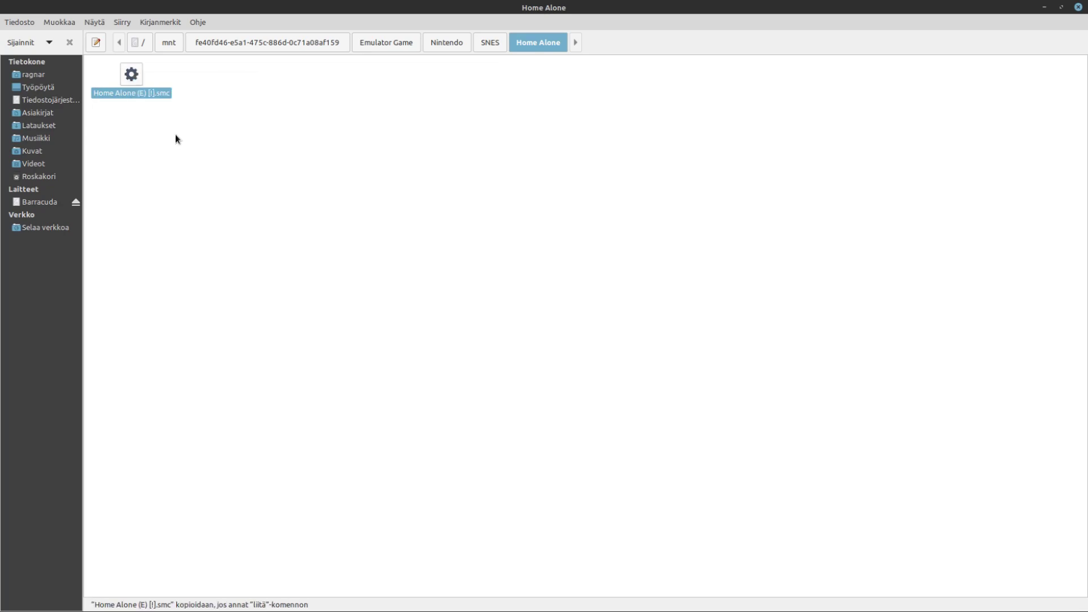
Paste the copied ROM into the Emulator Game folder of the home directory, and switch back to Snes9x
{"action": "left_click", "coordinate": [34, 75]}
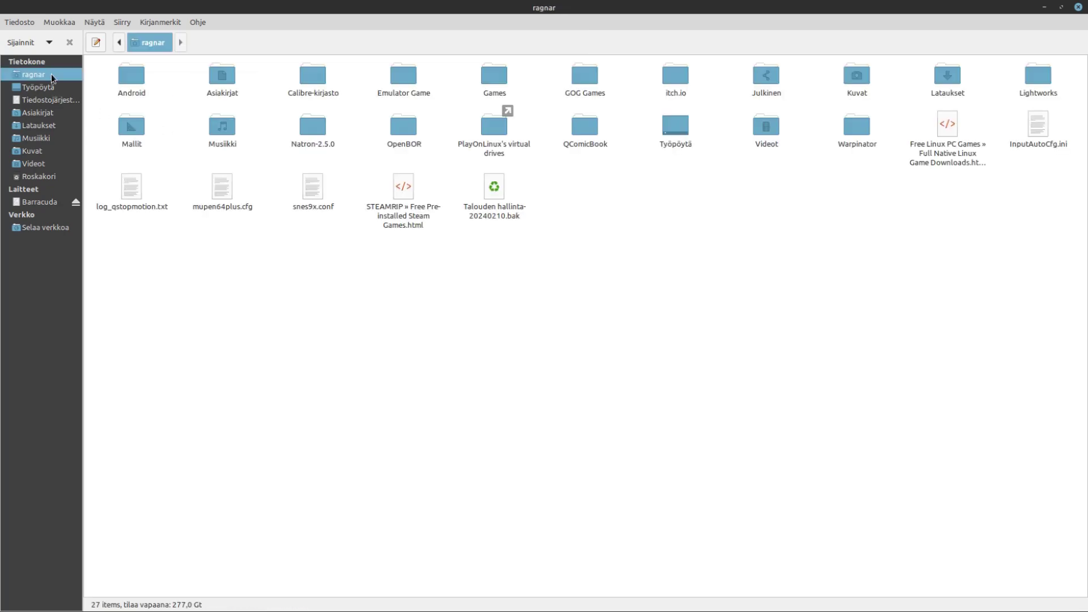
{"action": "double_click", "coordinate": [406, 77]}
{"action": "right_click", "coordinate": [408, 195]}
{"action": "left_click", "coordinate": [436, 308]}
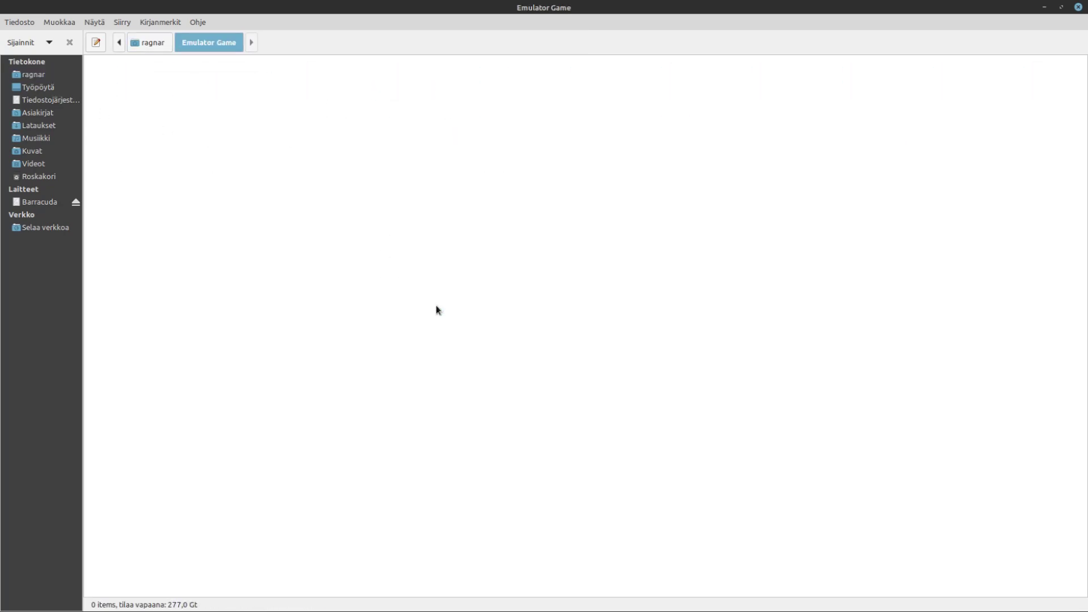
{"action": "key", "text": "Return"}
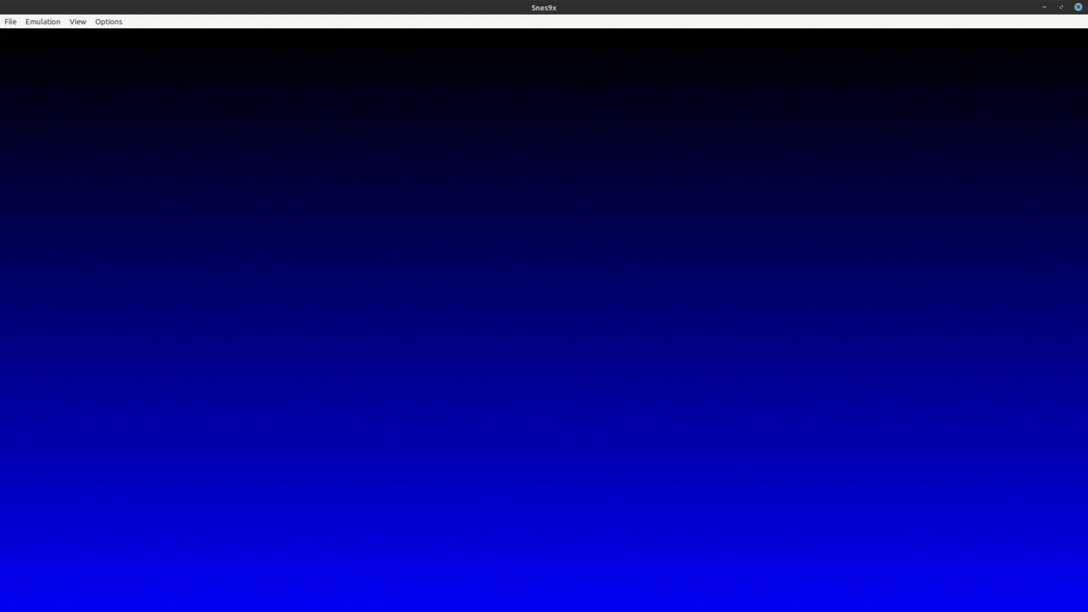
Open the ROM image Home Alone (E) [!].smc from the Emulator Game folder
{"action": "left_click", "coordinate": [11, 22]}
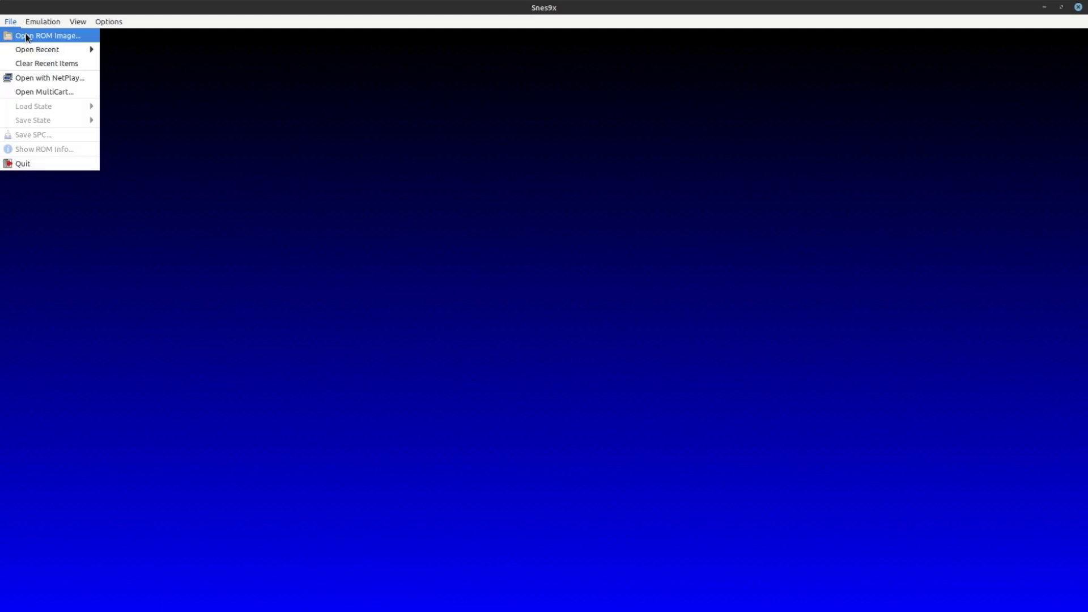
{"action": "left_click", "coordinate": [26, 36]}
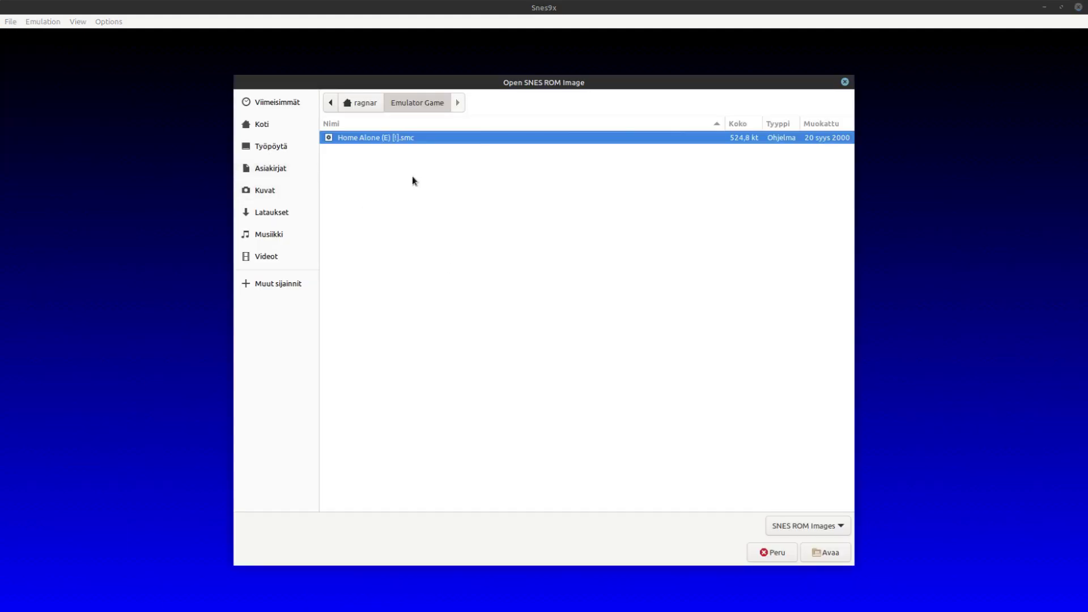
{"action": "left_click", "coordinate": [834, 551]}
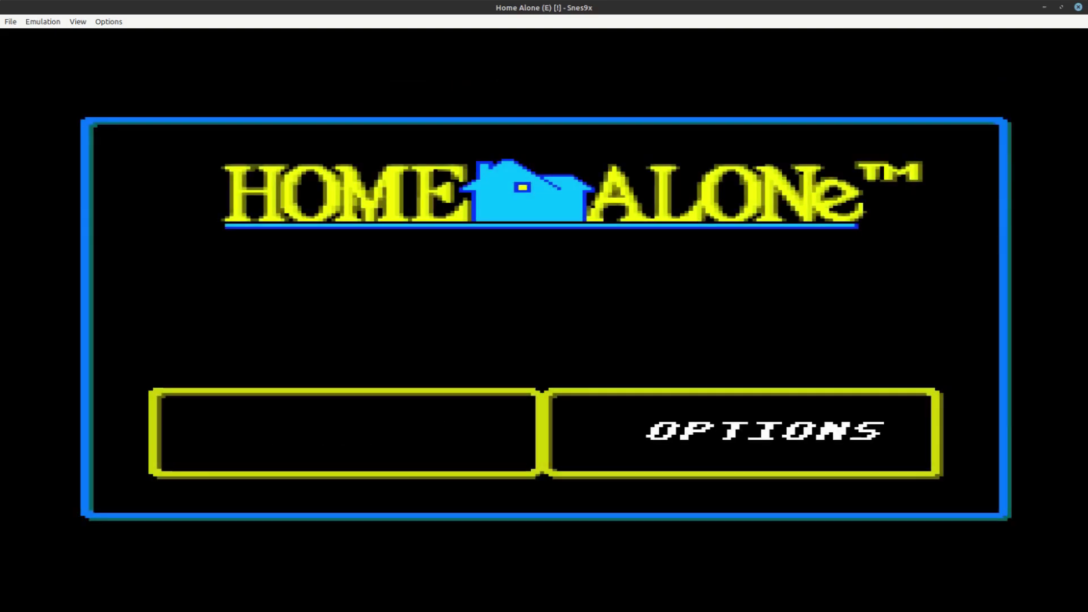
Start the game, skip the intro dialogue, walk past the dresser to the floor lamp, and pause and resume play
{"action": "key", "text": "Return"}
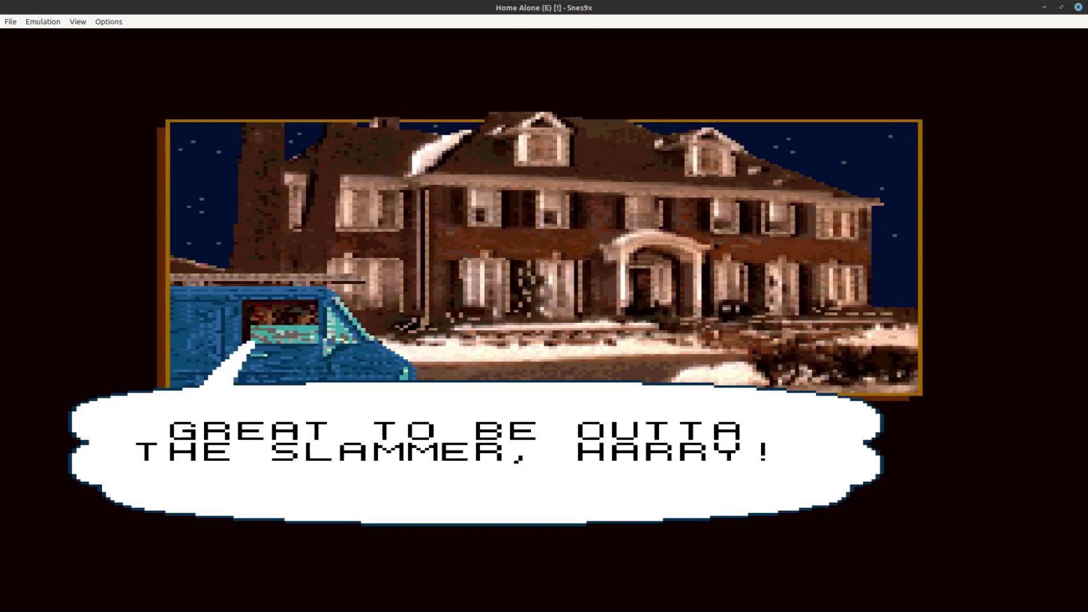
{"action": "key", "text": "Return"}
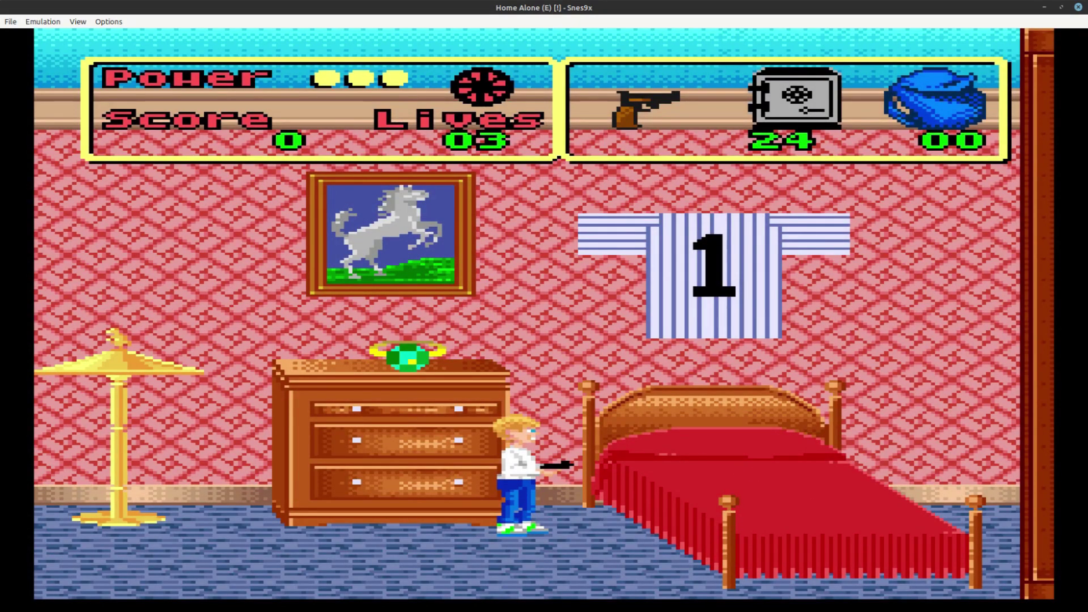
{"action": "key", "text": "Left"}
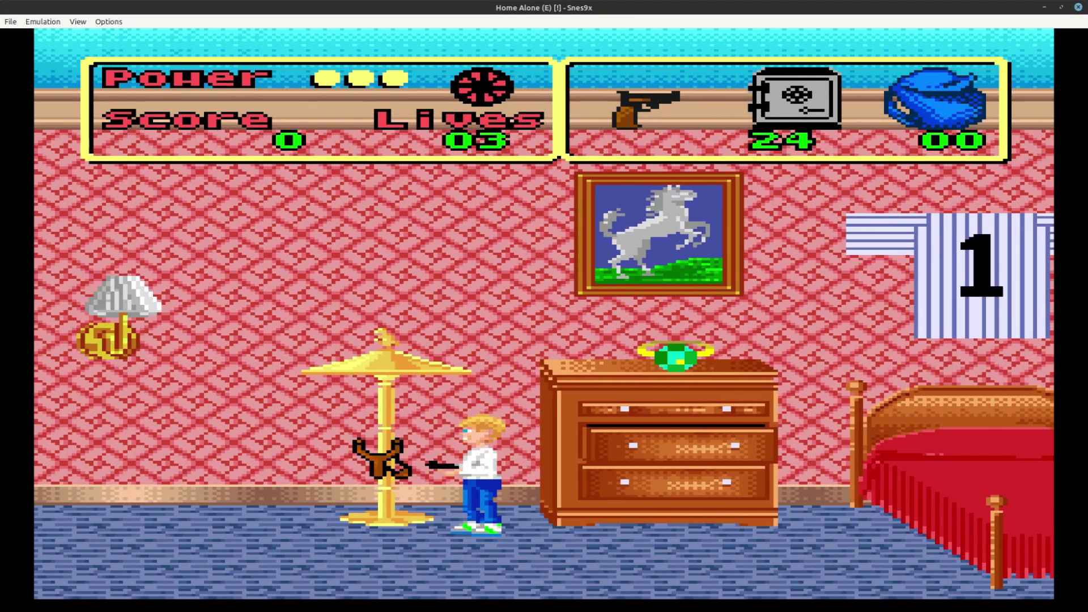
{"action": "key", "text": "Return"}
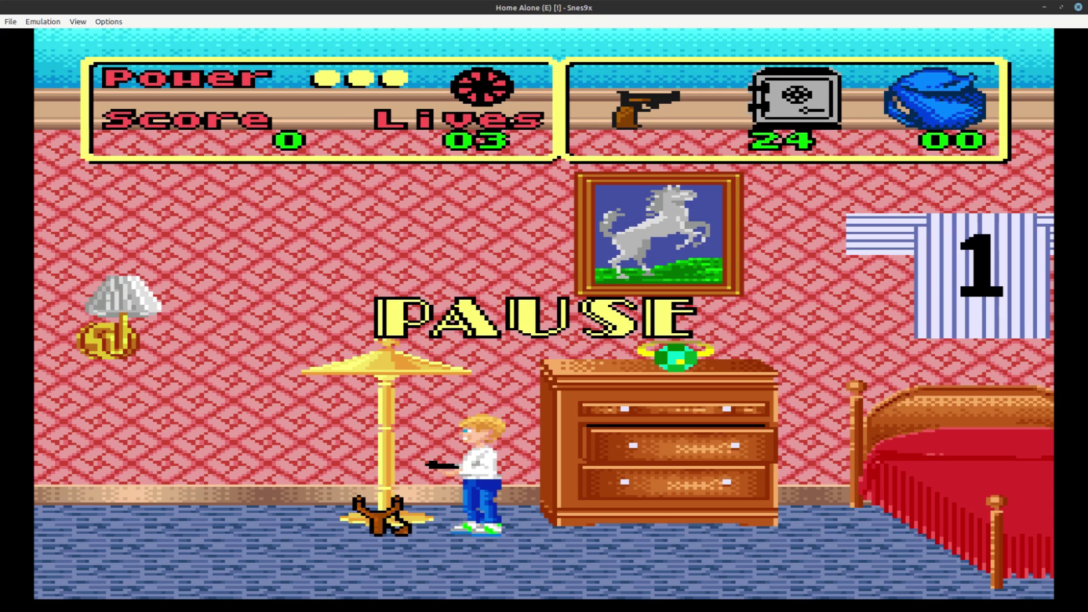
{"action": "key", "text": "Return"}
Move the character back and forth around the floor lamp and collect the slingshot
{"action": "key", "text": "Left"}
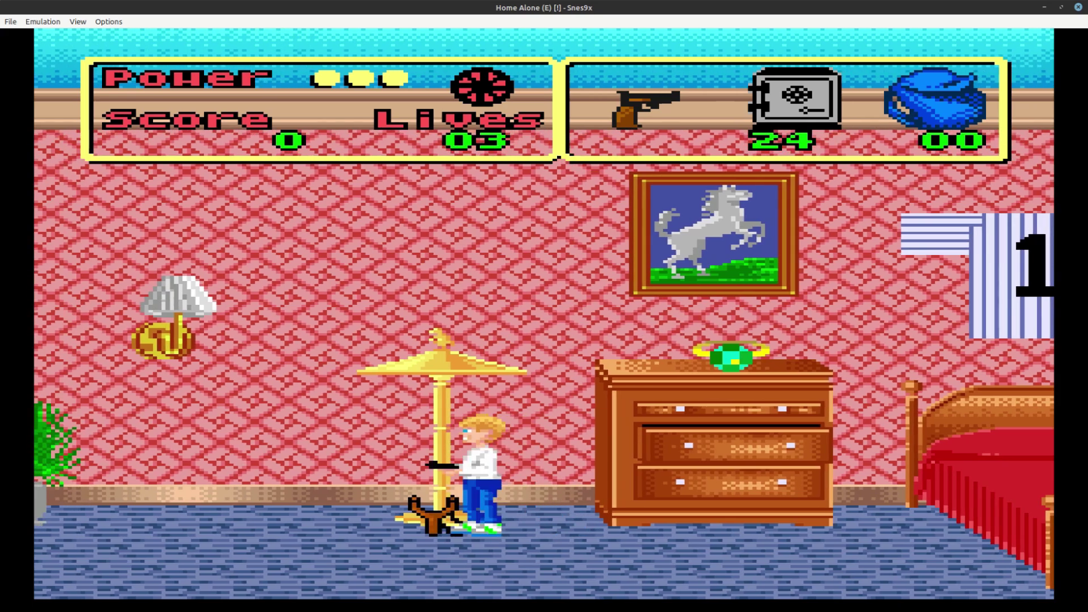
{"action": "key", "text": "Right"}
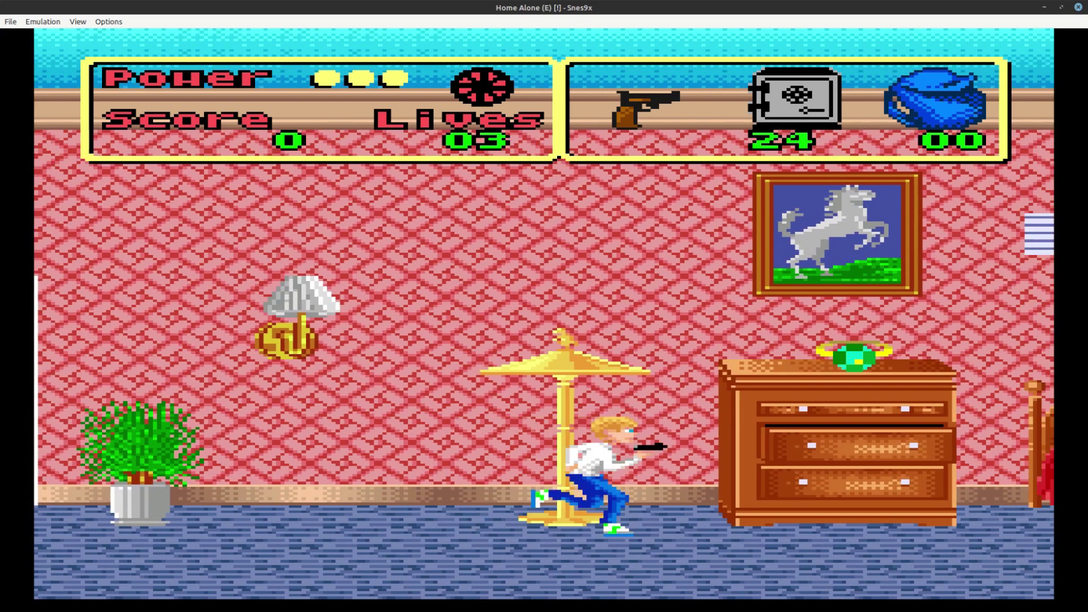
{"action": "key", "text": "Left"}
{"action": "key", "text": "Right"}
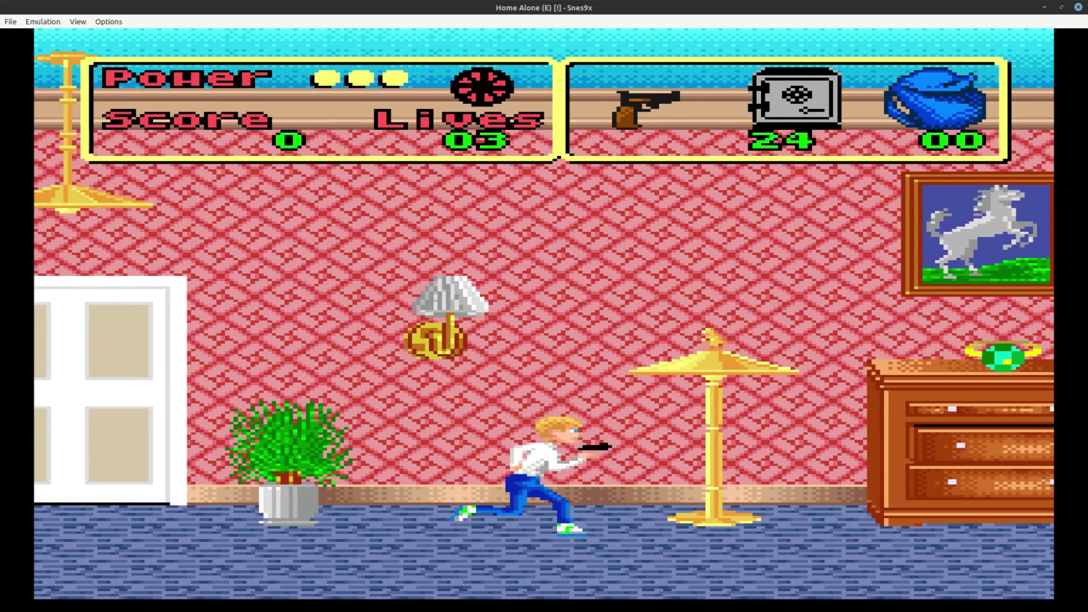
{"action": "key", "text": "space"}
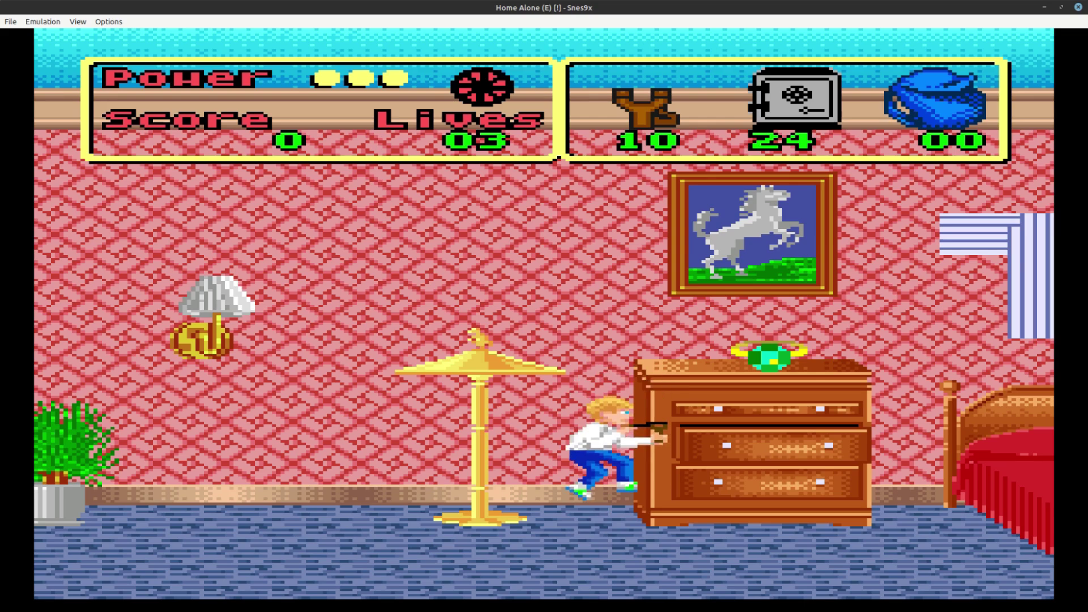
Jump onto the dresser to collect the green item, and continue over the bed while firing the slingshot
{"action": "key", "text": "c"}
{"action": "key", "text": "c"}
{"action": "key", "text": "Right"}
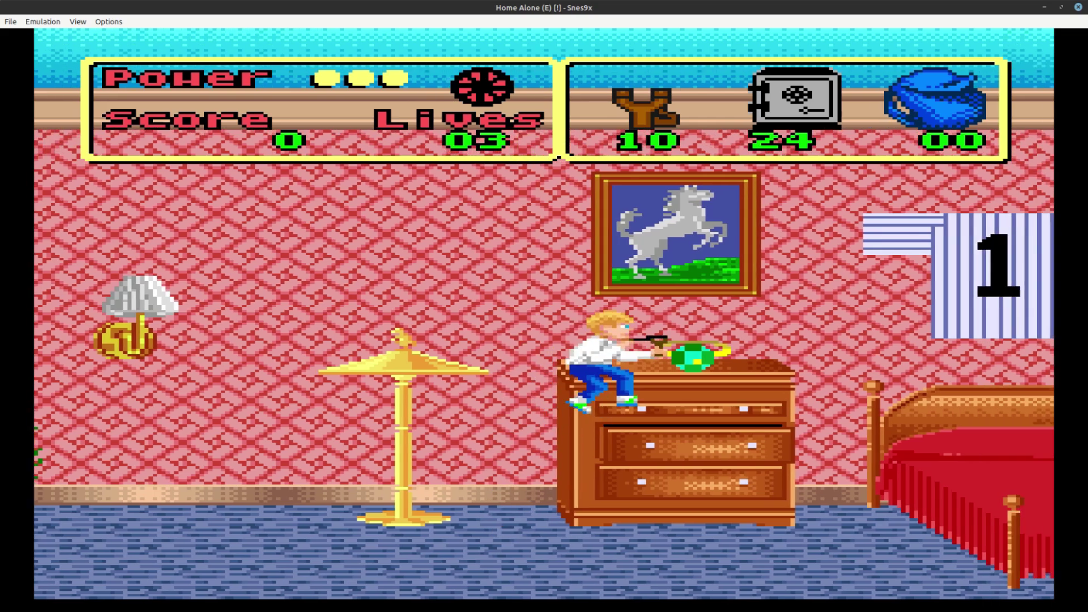
{"action": "key", "text": "Right"}
{"action": "key", "text": "c"}
{"action": "key", "text": "x"}
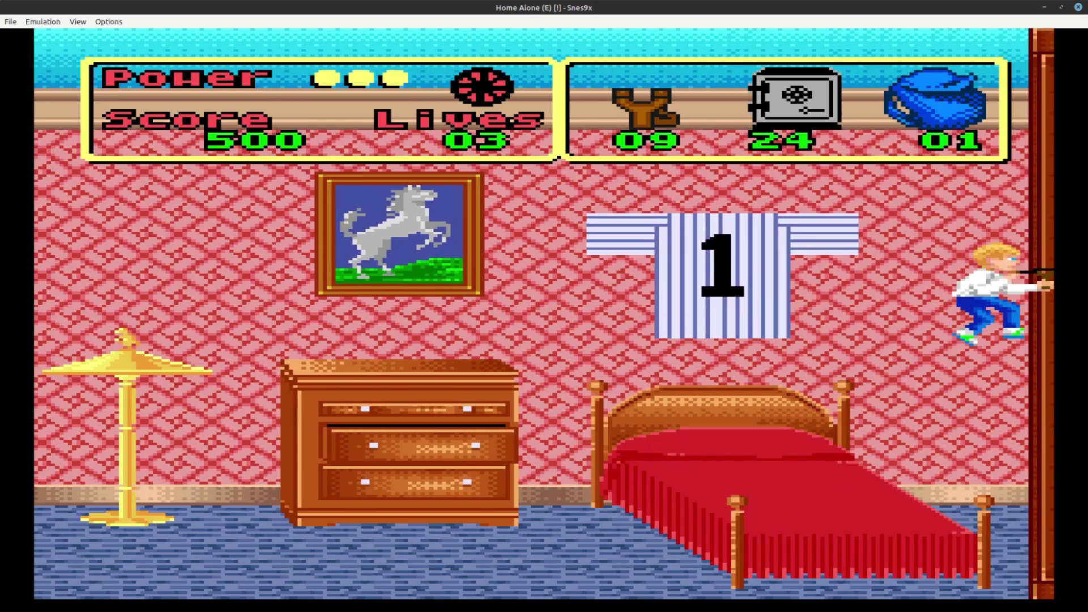
Run back past the dresser and floor lamp to the white door while jumping and firing the slingshot
{"action": "key", "text": "Left"}
{"action": "key", "text": "x"}
{"action": "key", "text": "x"}
{"action": "key", "text": "x"}
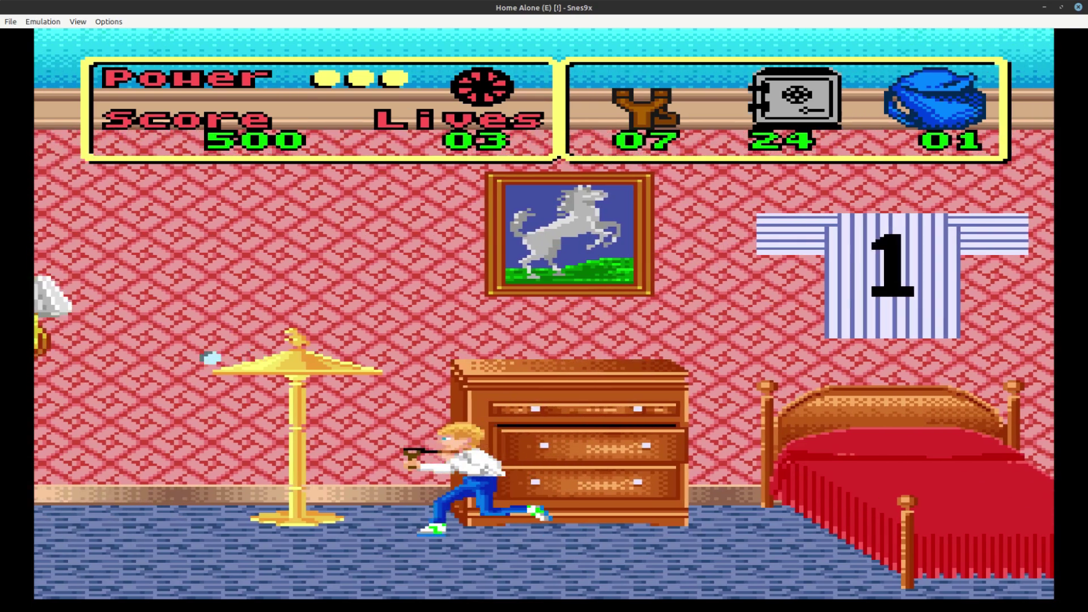
{"action": "key", "text": "c"}
{"action": "key", "text": "Left"}
{"action": "key", "text": "x"}
{"action": "key", "text": "x"}
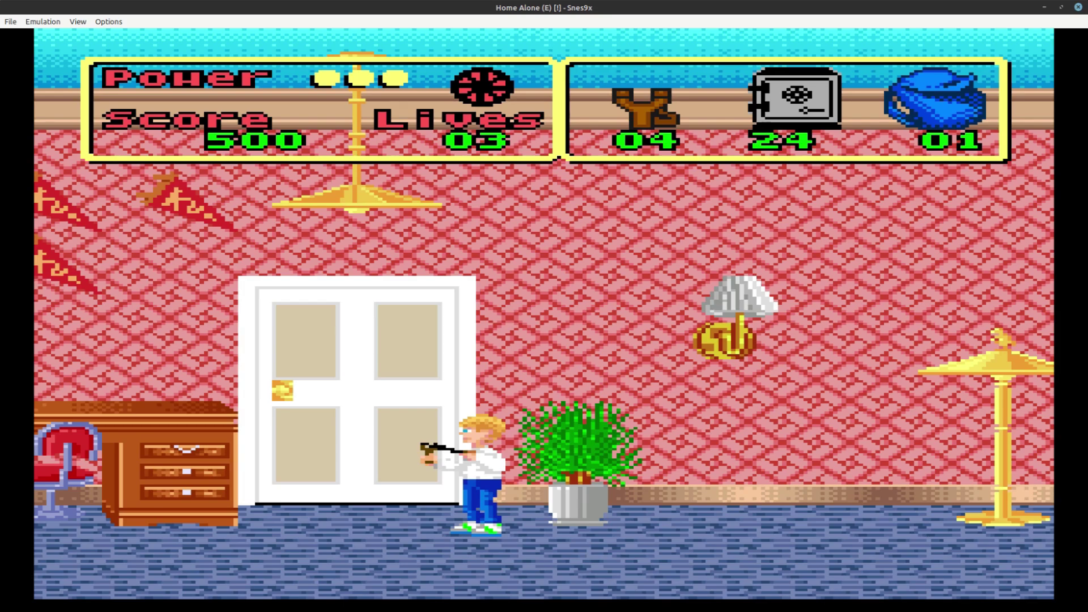
Pause the emulation with the character standing at the white door
{"action": "left_click", "coordinate": [49, 21]}
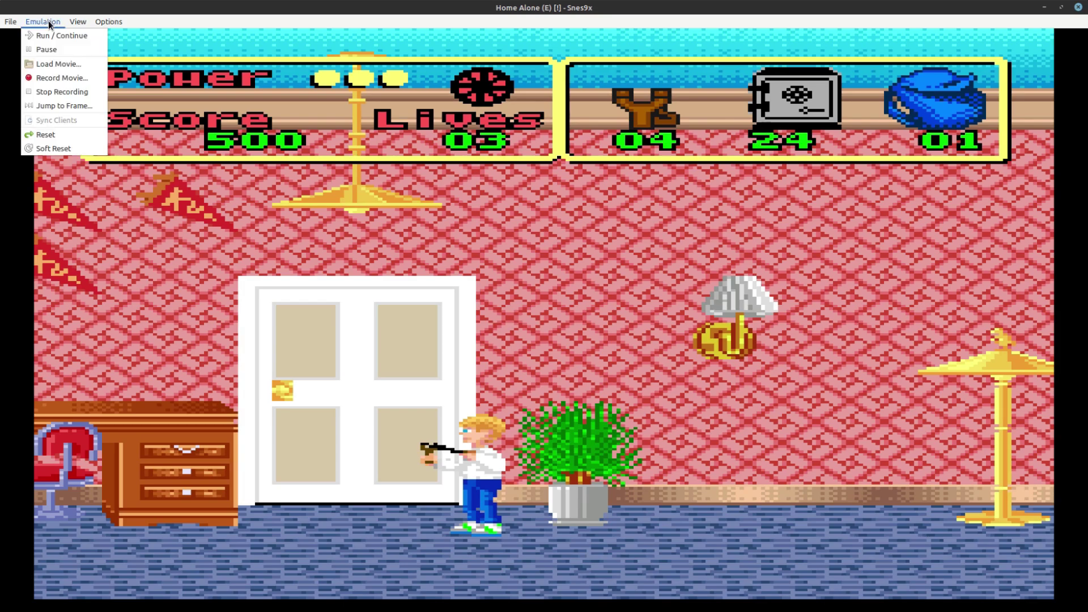
{"action": "left_click", "coordinate": [56, 47]}
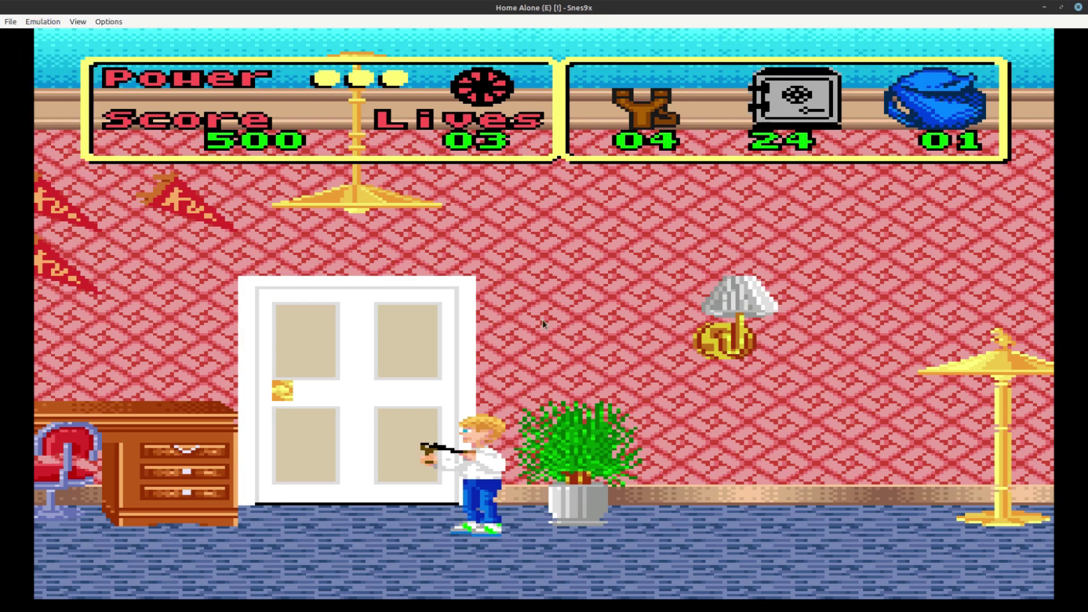